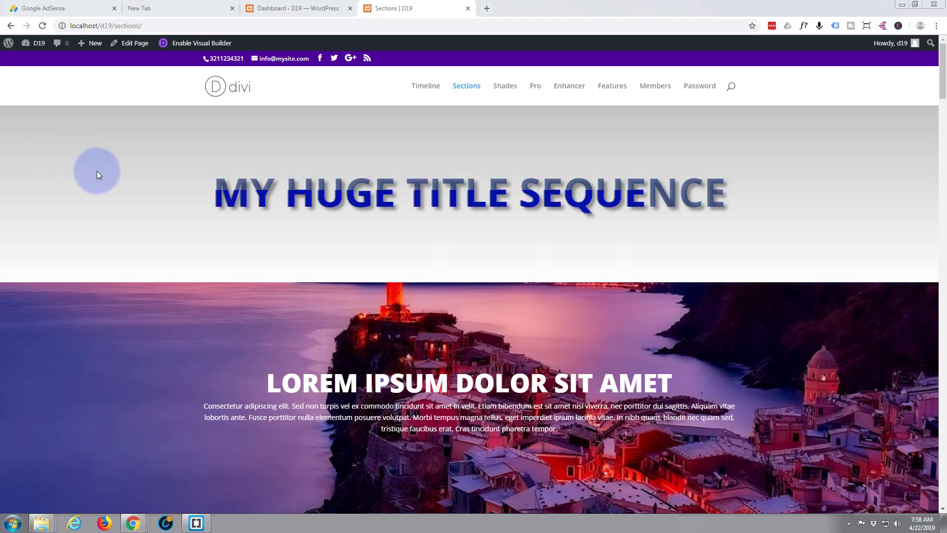
Step: Go to the Shades page from the site menu and load it in the Visual Builder
scroll(96, 170, down, 7)
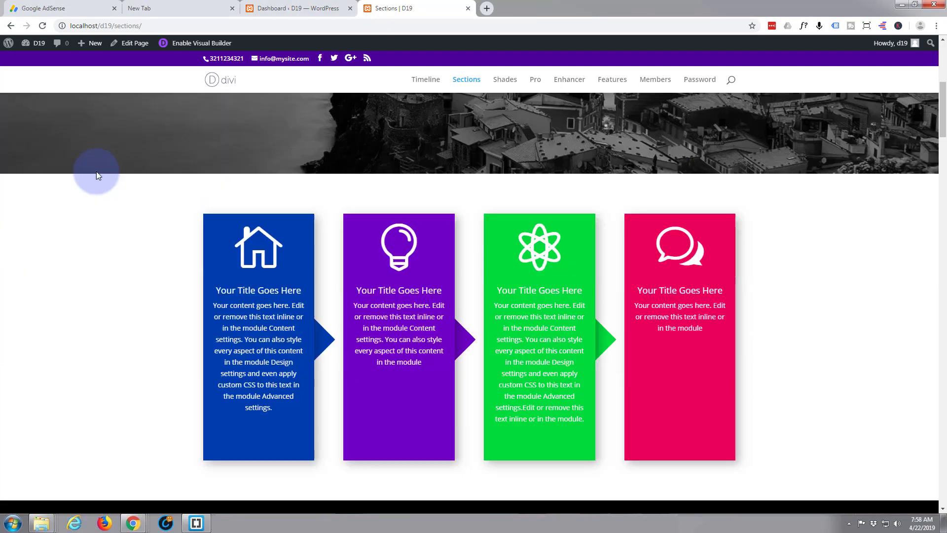
scroll(96, 170, down, 6)
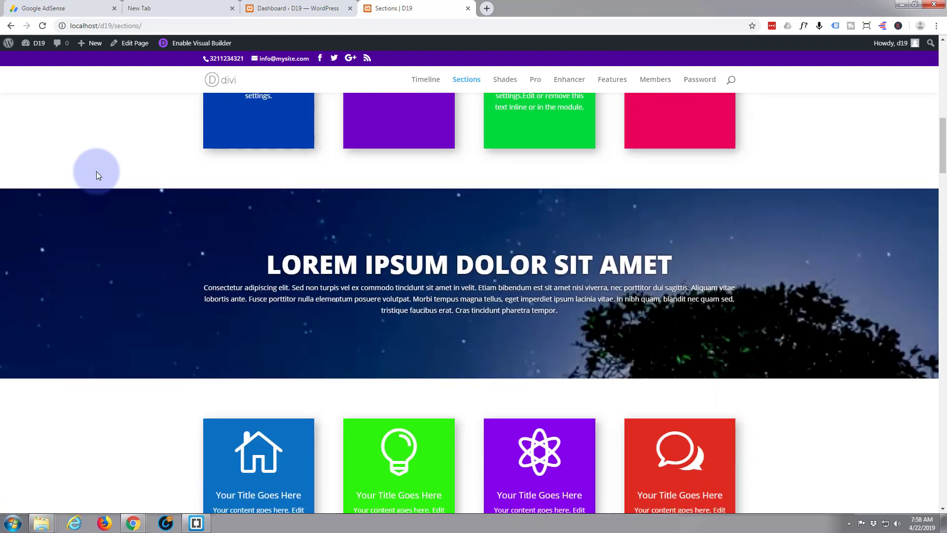
scroll(97, 170, down, 8)
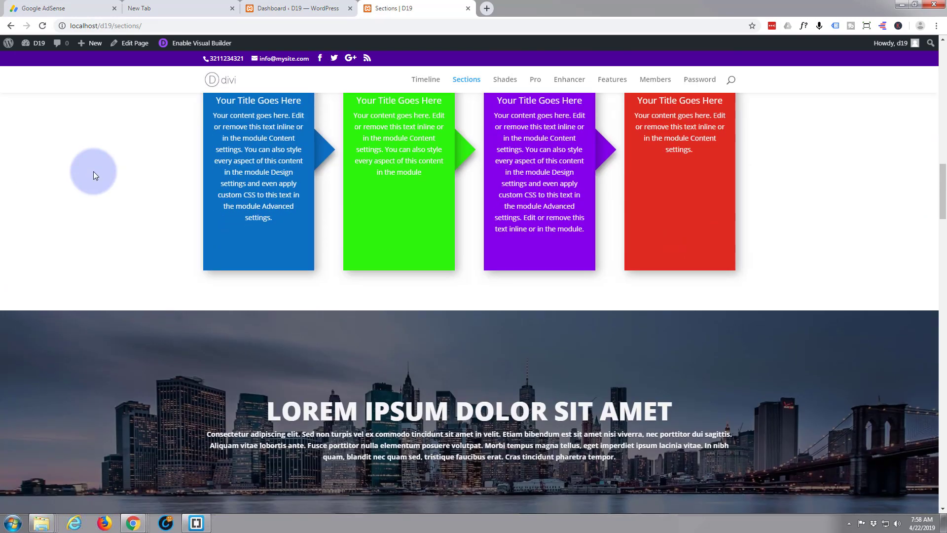
scroll(93, 170, down, 9)
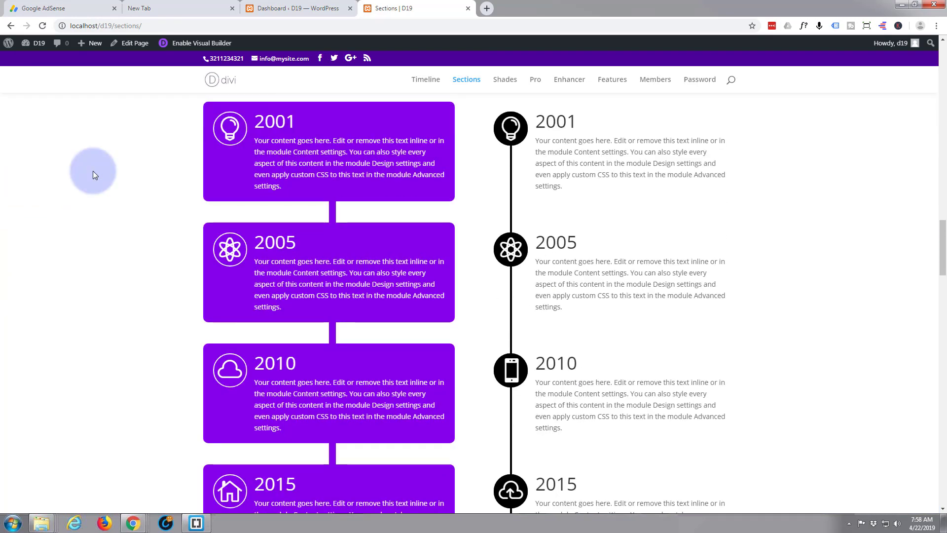
scroll(93, 171, down, 5)
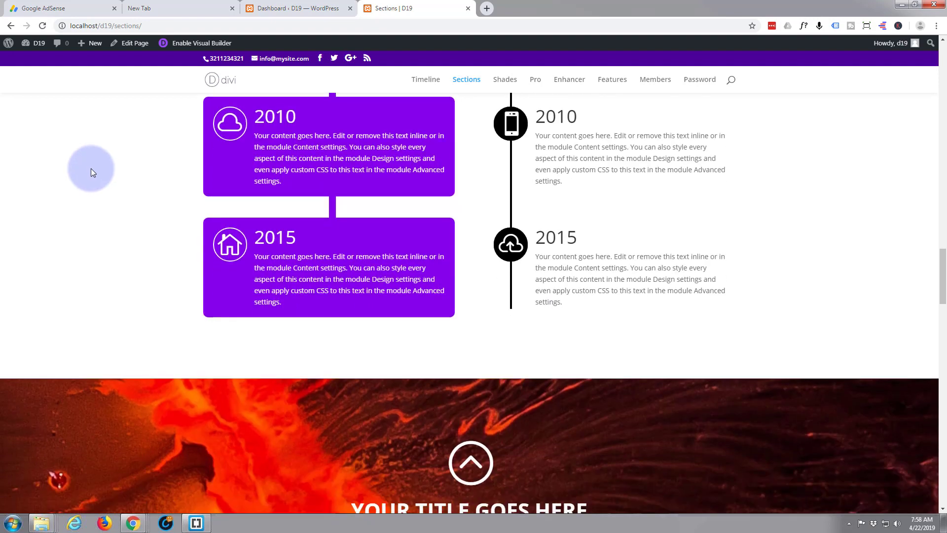
scroll(91, 168, down, 5)
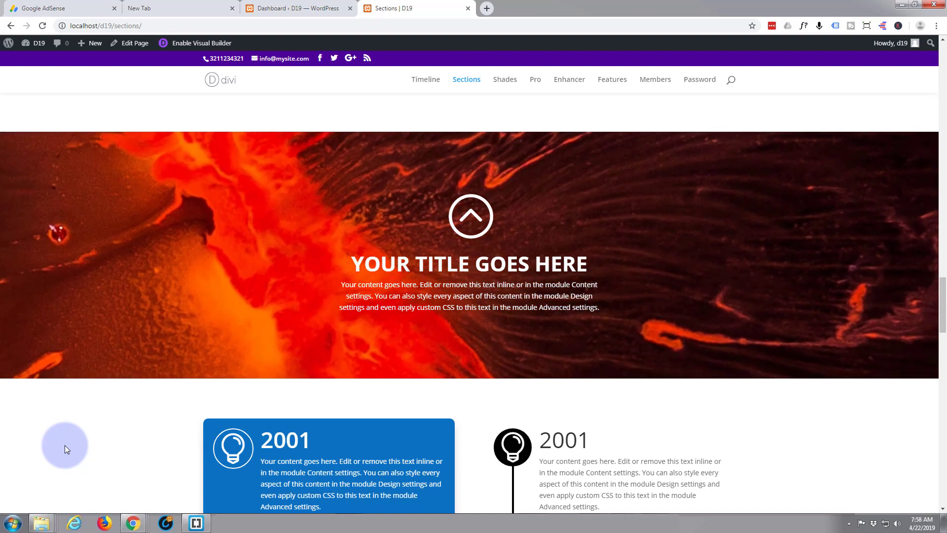
scroll(136, 306, down, 2)
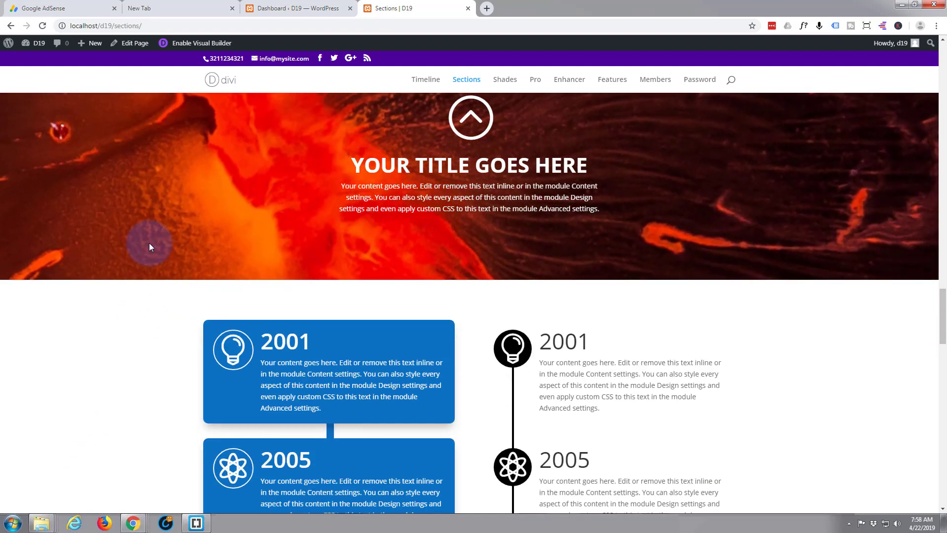
scroll(149, 243, up, 2)
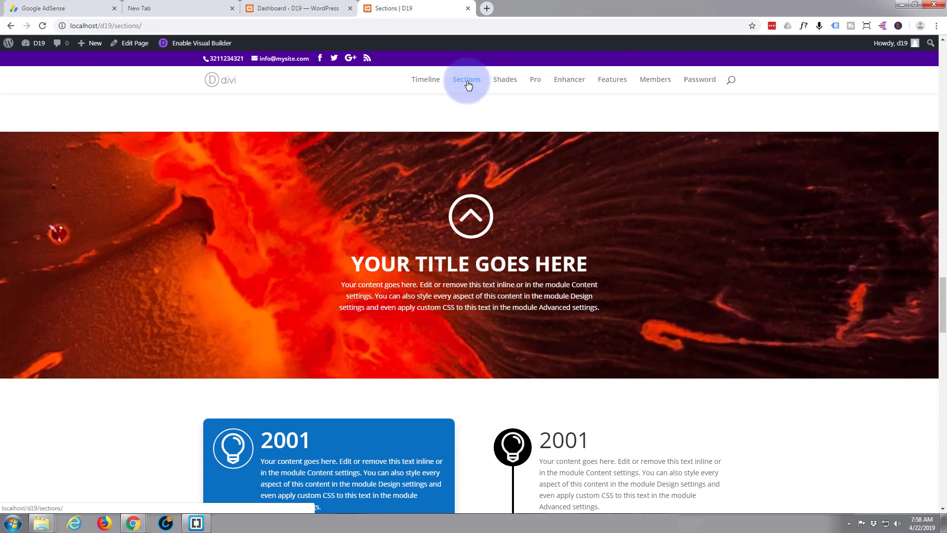
click(506, 79)
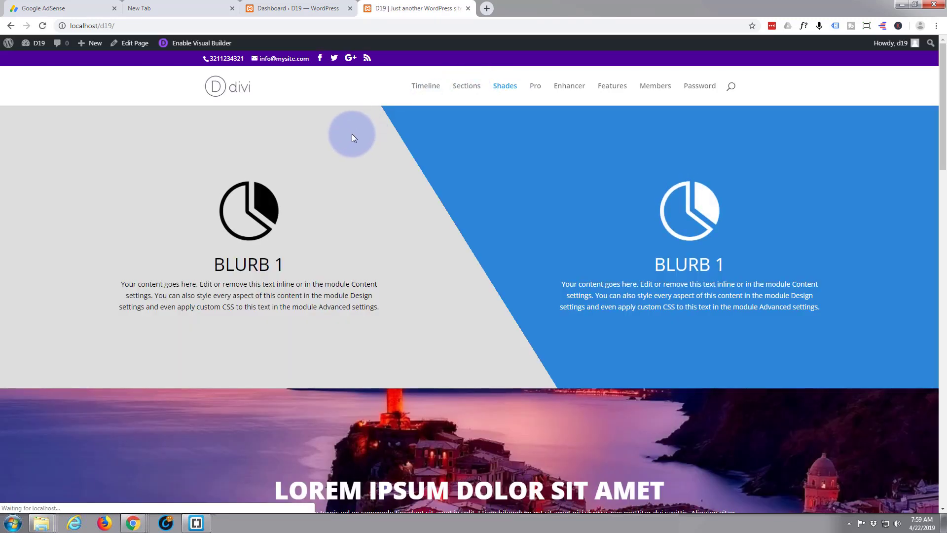
scroll(353, 134, down, 3)
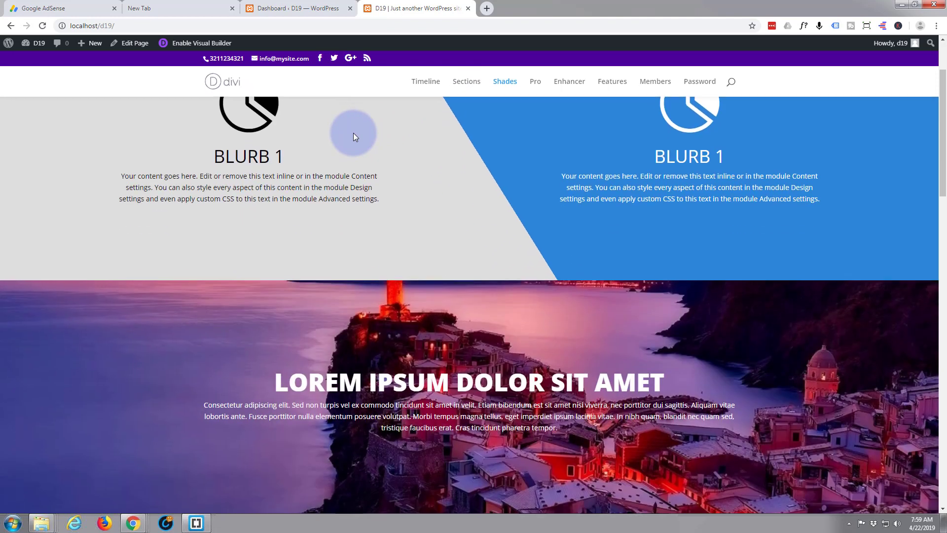
scroll(354, 133, down, 5)
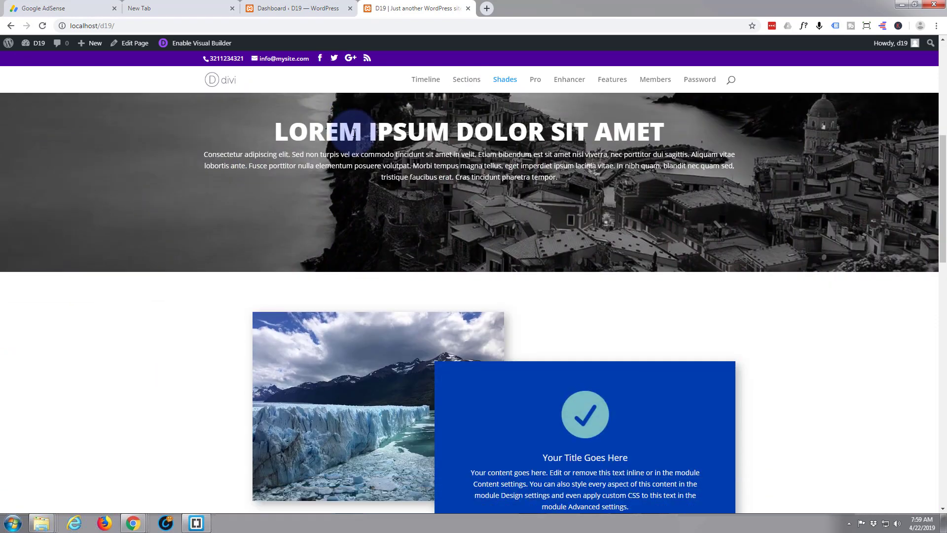
scroll(353, 133, down, 3)
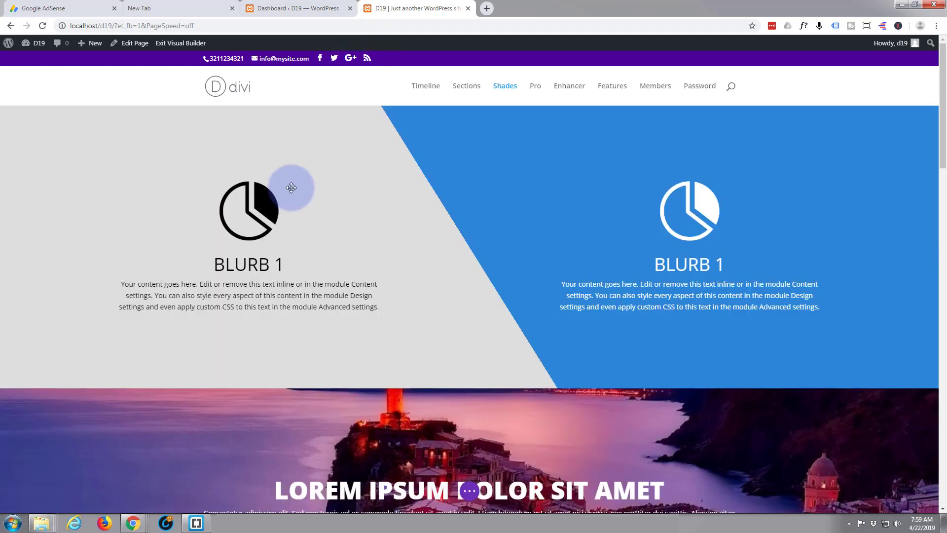
Step: Duplicate the glacier and blue blurb section so an identical copy sits directly beneath it
scroll(291, 186, down, 15)
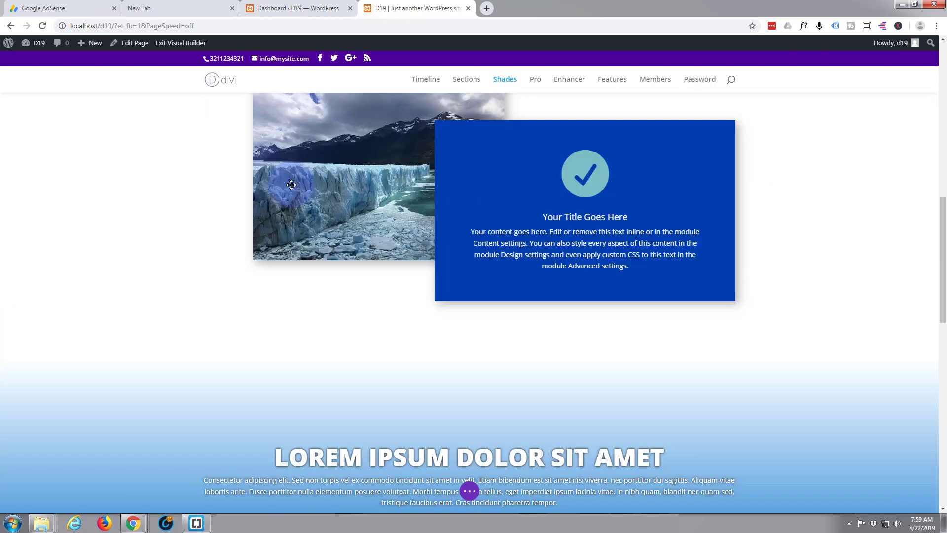
scroll(291, 185, up, 3)
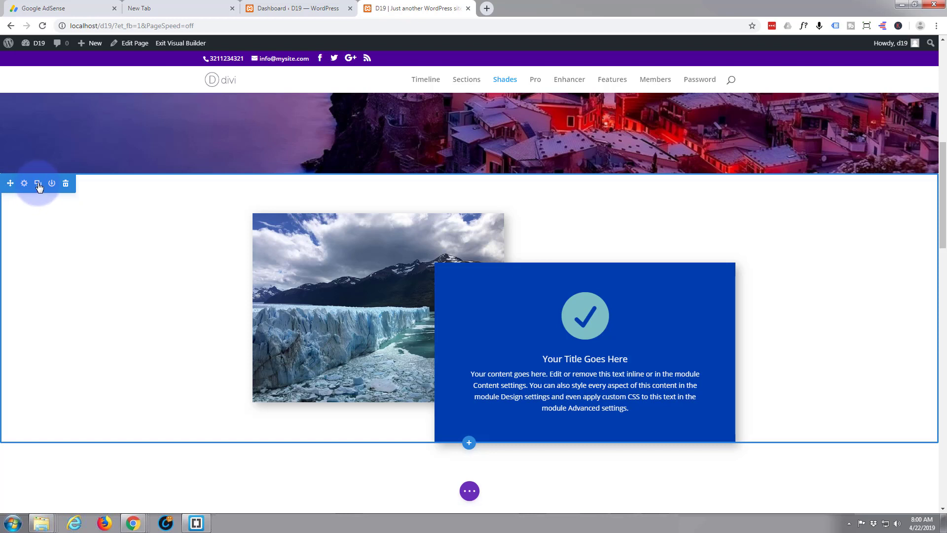
click(39, 186)
scroll(99, 225, down, 3)
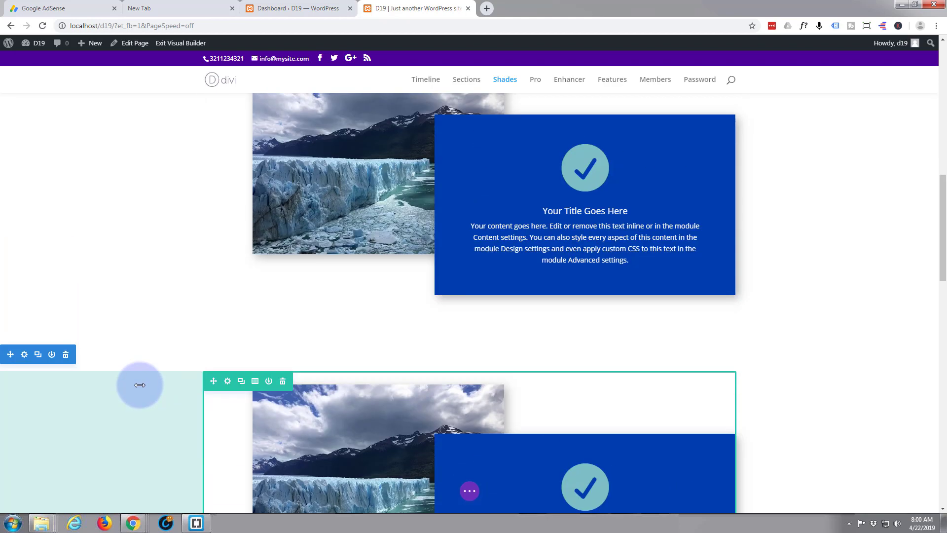
scroll(140, 385, up, 3)
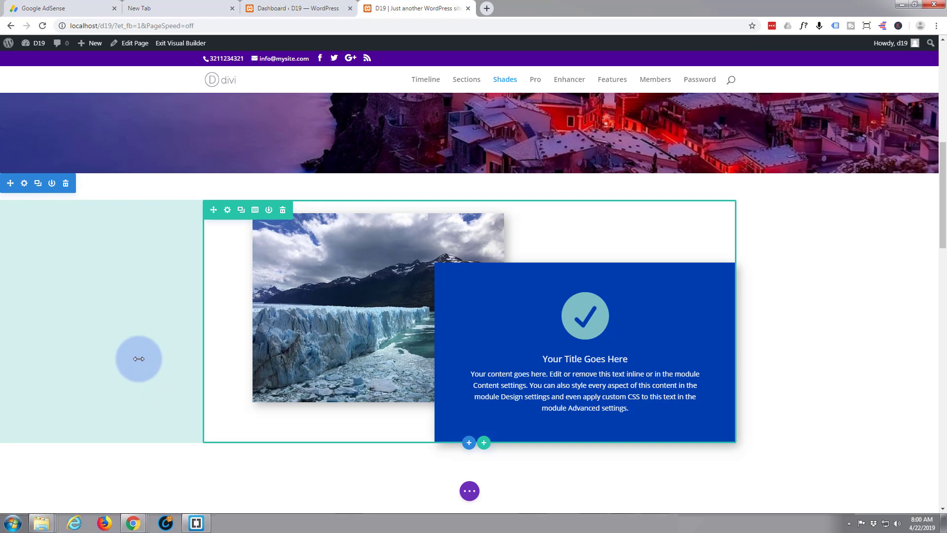
scroll(138, 358, down, 2)
scroll(123, 351, down, 1)
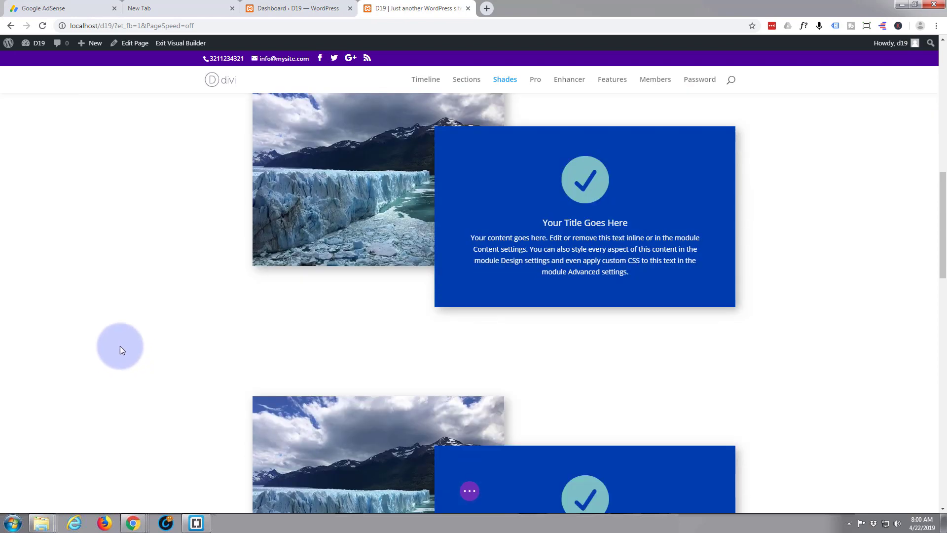
scroll(123, 343, down, 1)
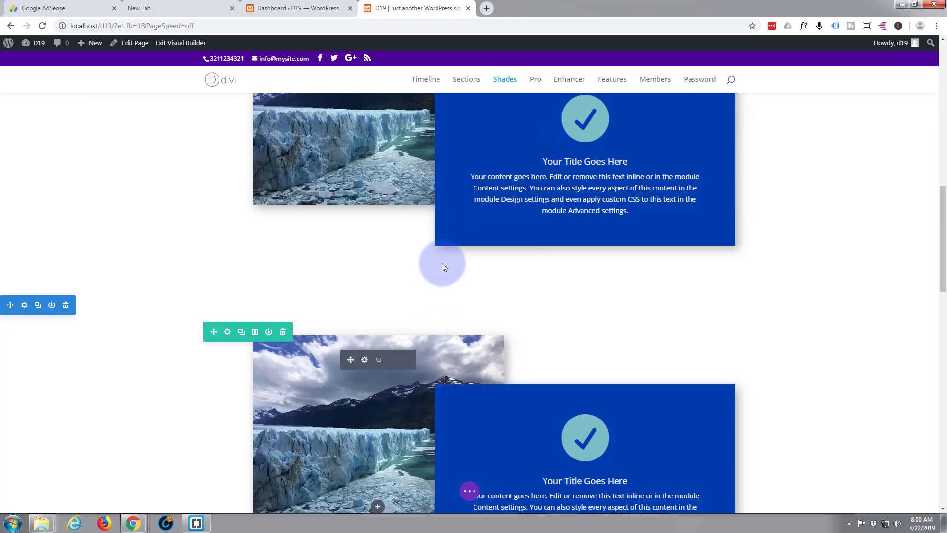
mouse_move(469, 241)
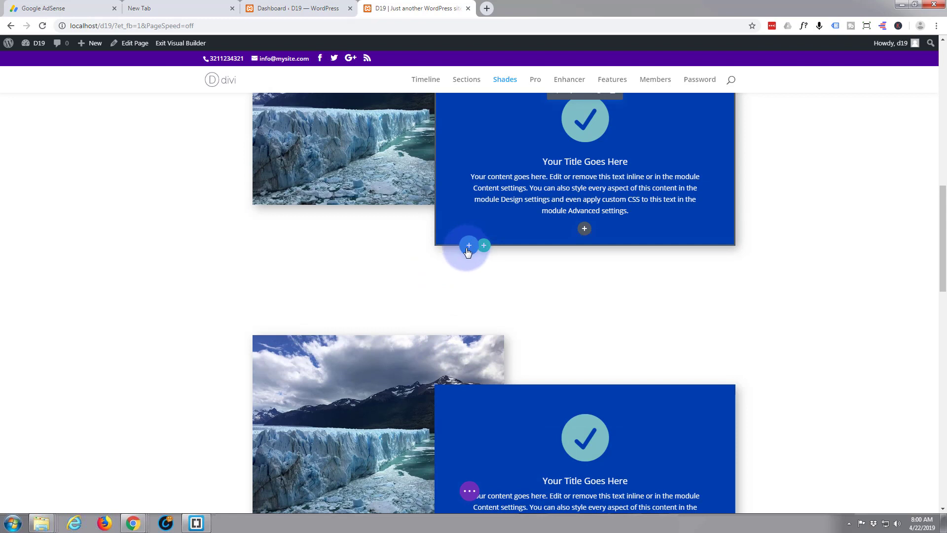
Step: Insert a regular section with an empty one-column row below the original blurb section
click(468, 247)
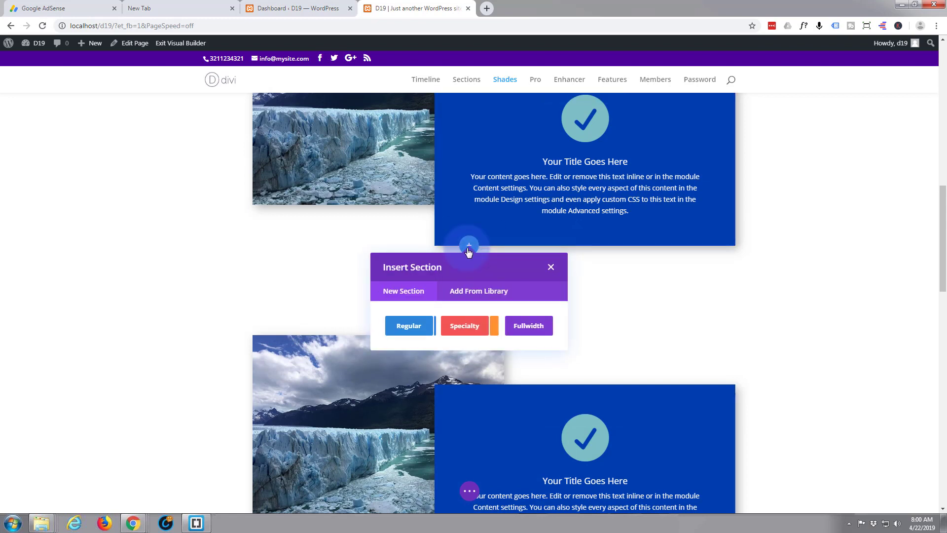
click(409, 327)
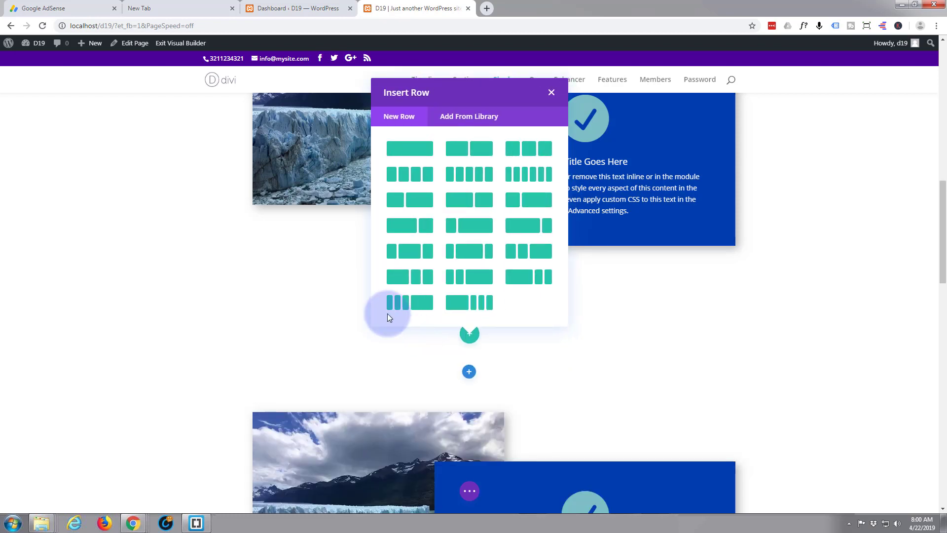
click(411, 149)
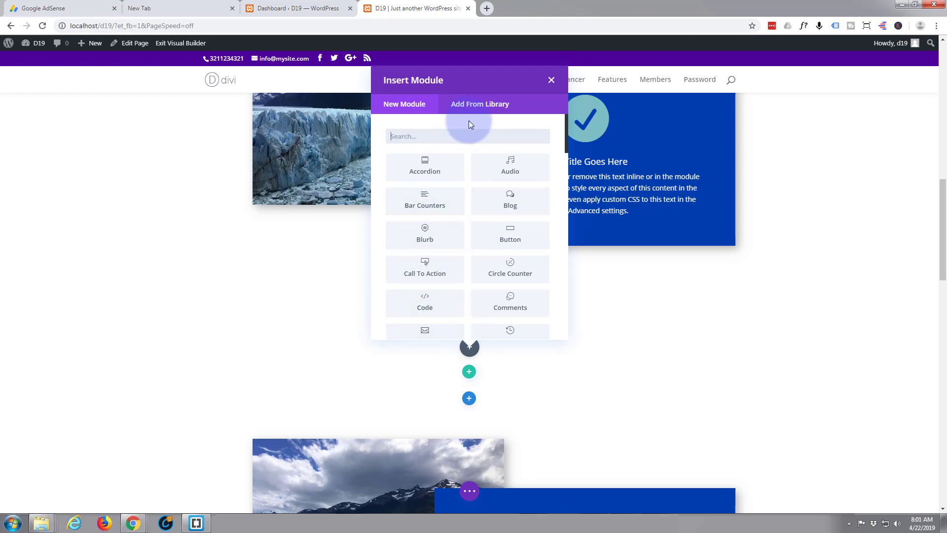
click(551, 80)
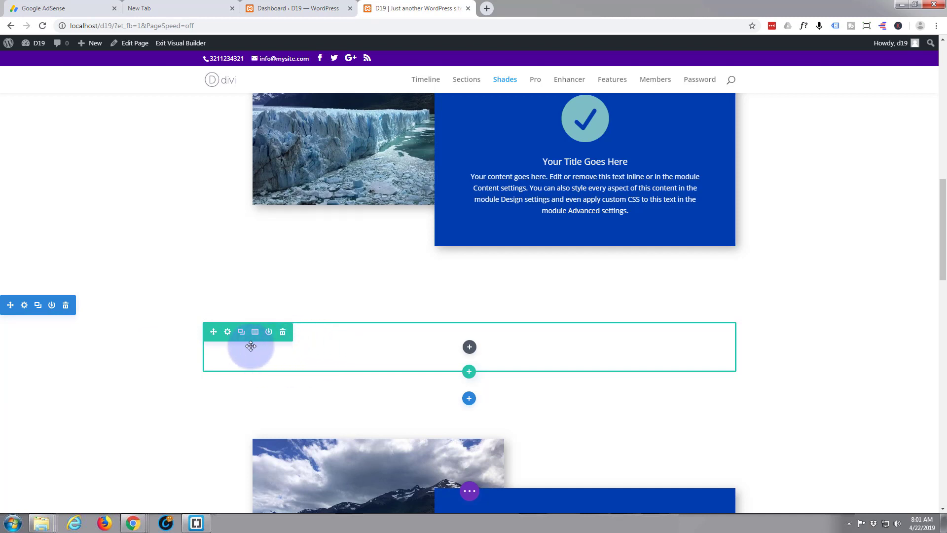
Step: Give the new row Width 100% and Max Width 2560px, and save it
click(228, 333)
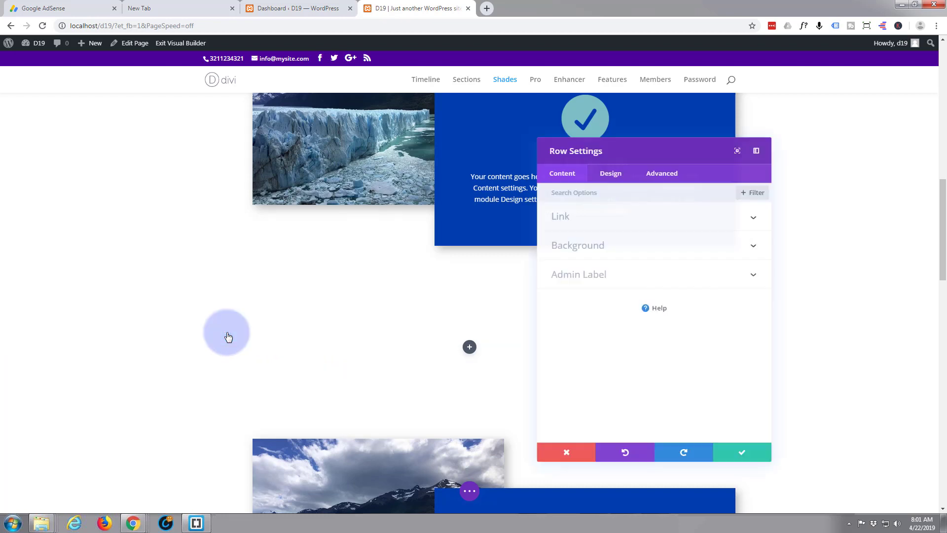
click(610, 173)
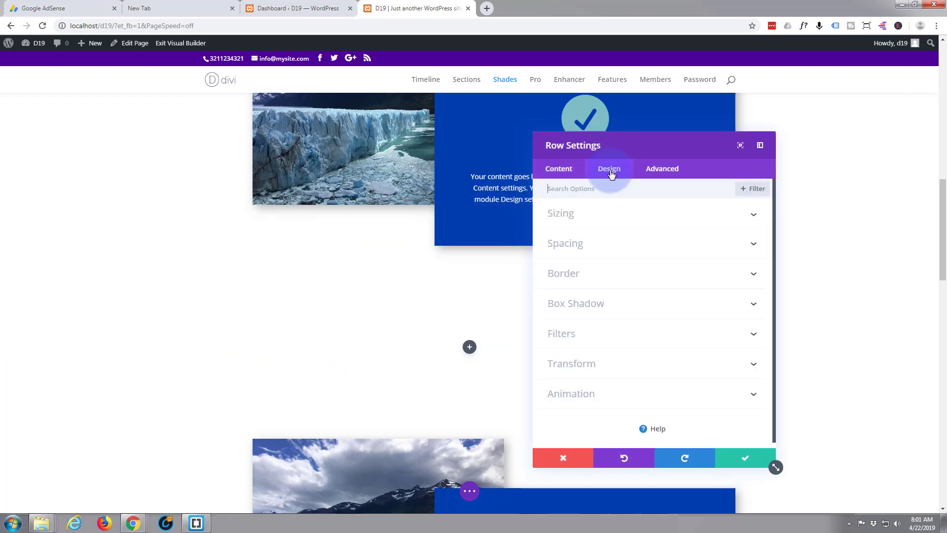
click(628, 244)
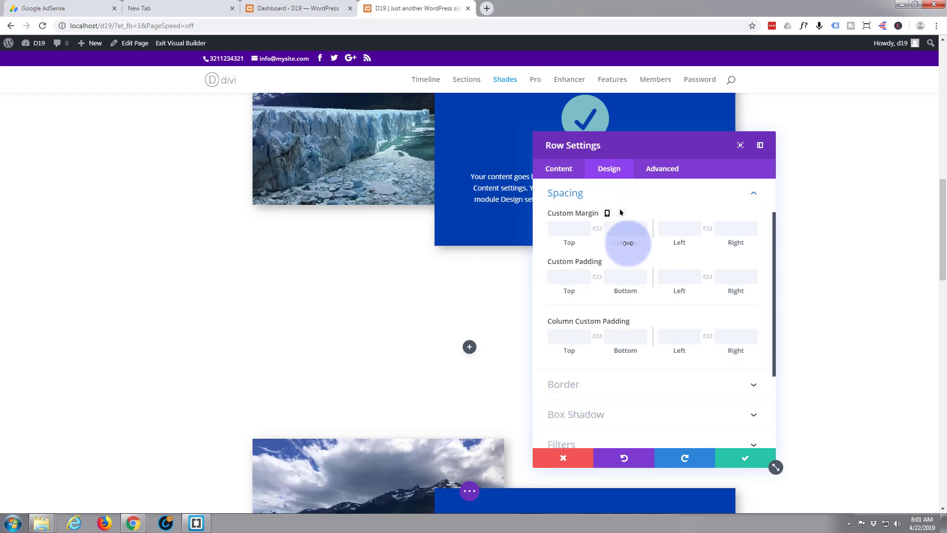
scroll(617, 204, up, 2)
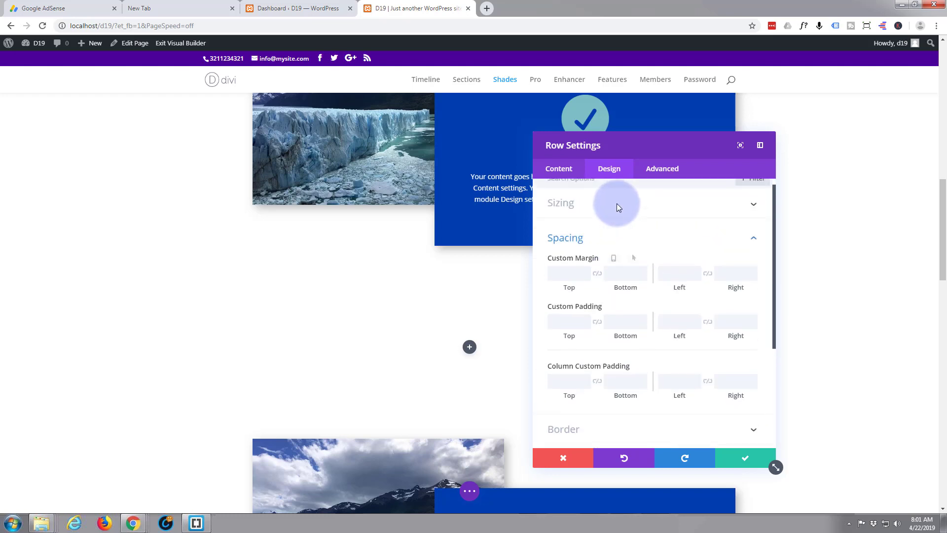
click(662, 215)
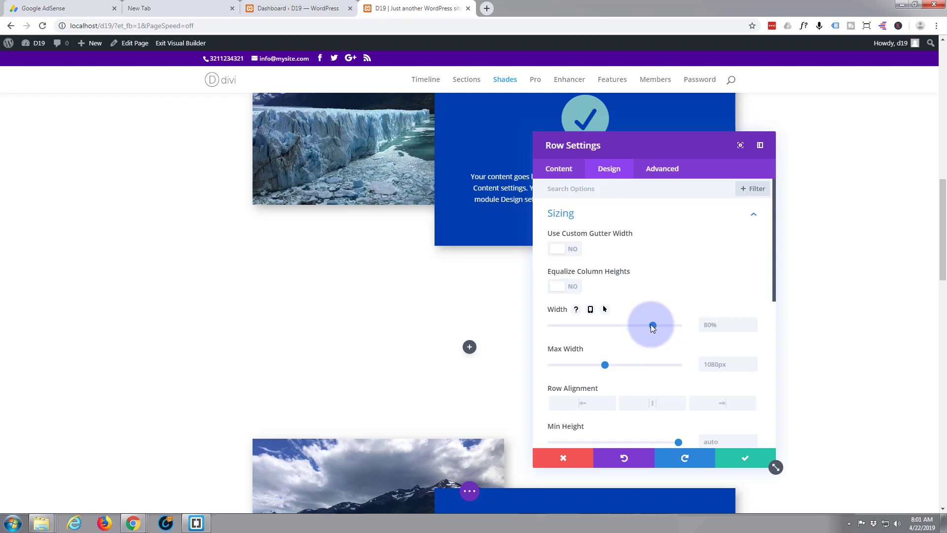
drag(651, 327, 696, 328)
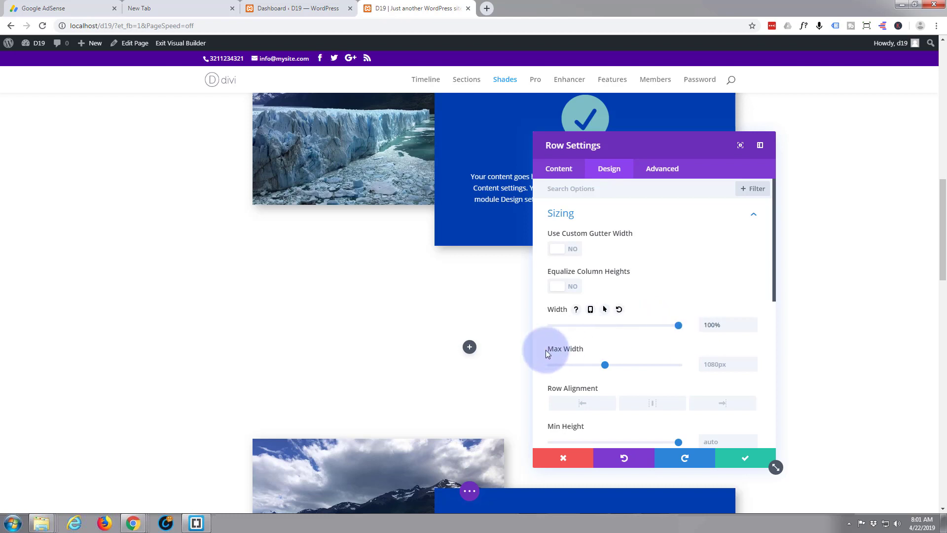
drag(606, 365, 671, 368)
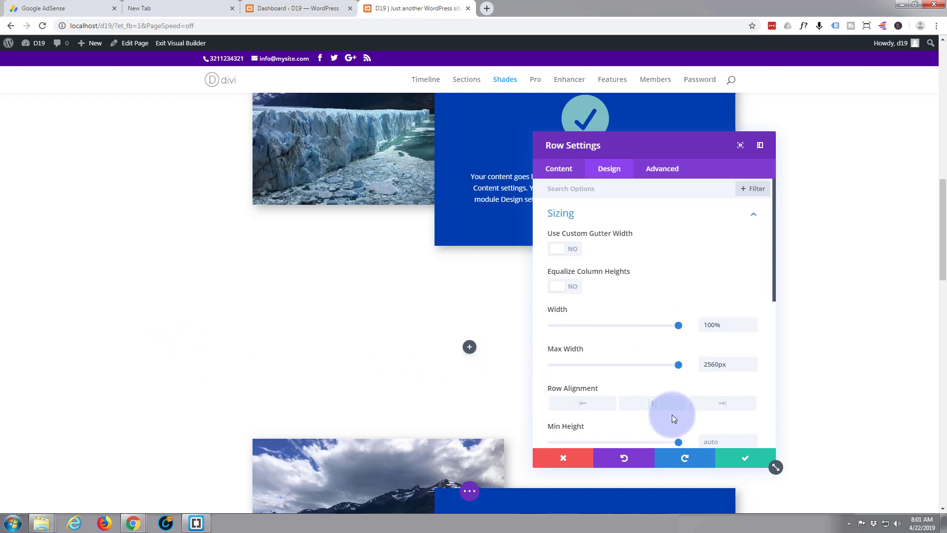
click(750, 460)
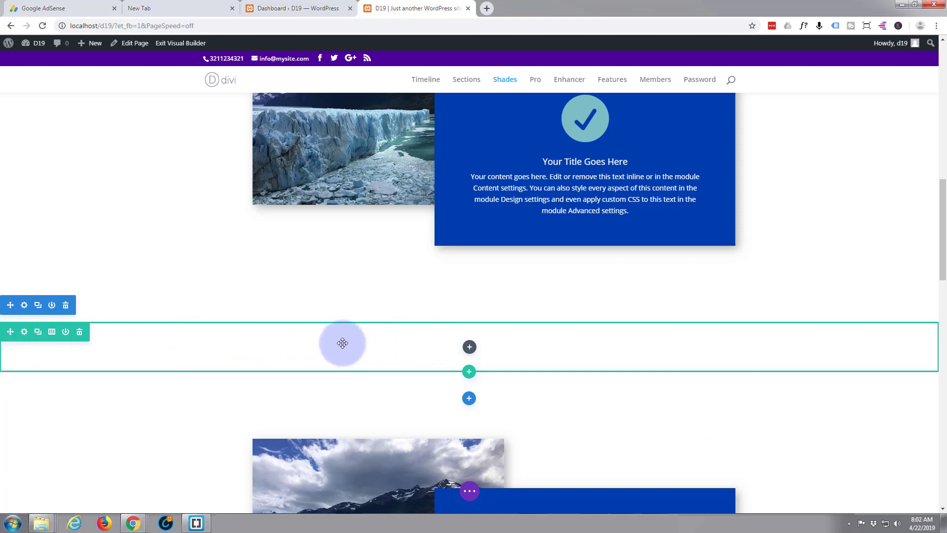
Step: Bring up the Insert Module list for the empty row and browse the module grid
click(470, 348)
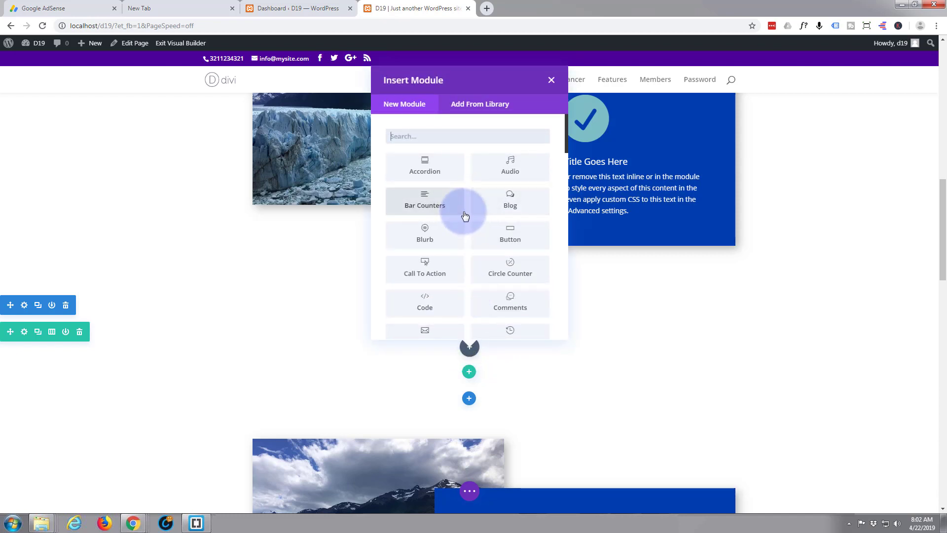
scroll(465, 215, down, 3)
scroll(493, 163, down, 1)
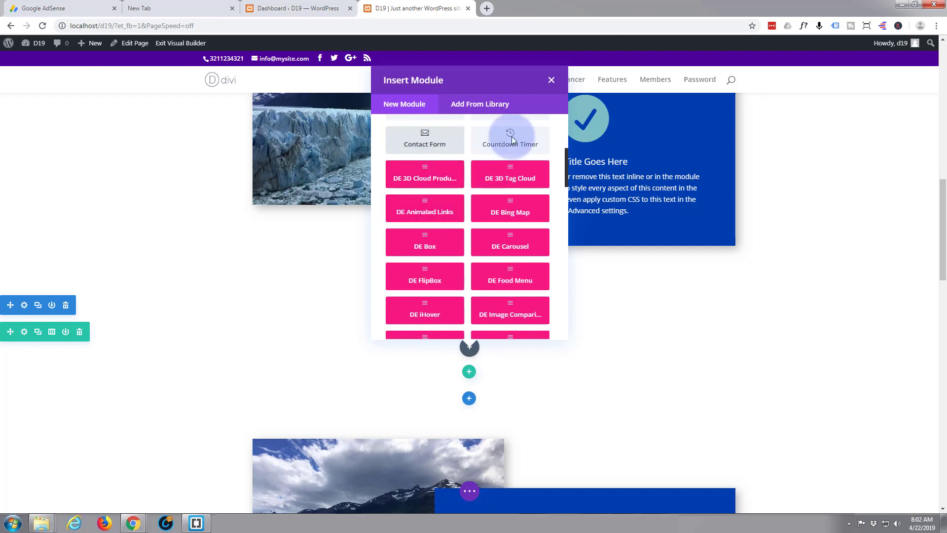
scroll(481, 189, down, 4)
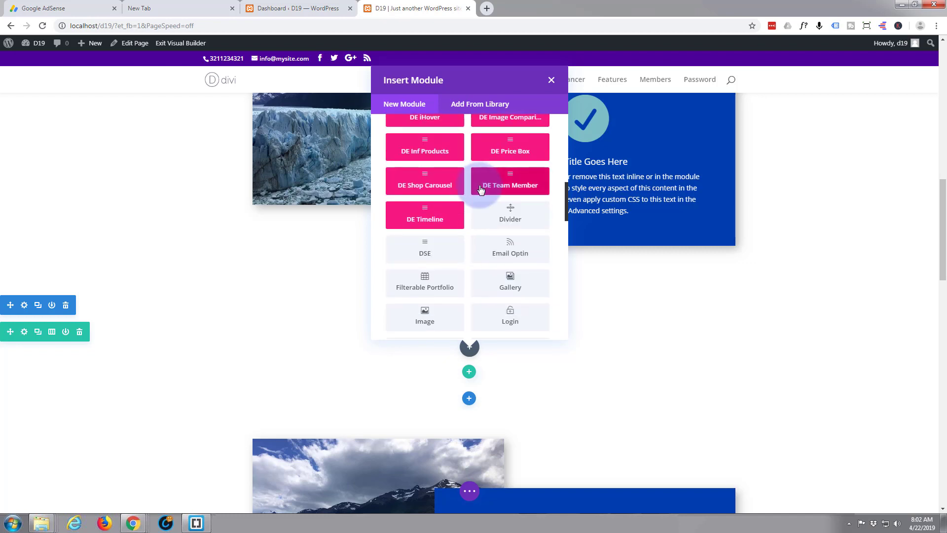
scroll(480, 189, down, 1)
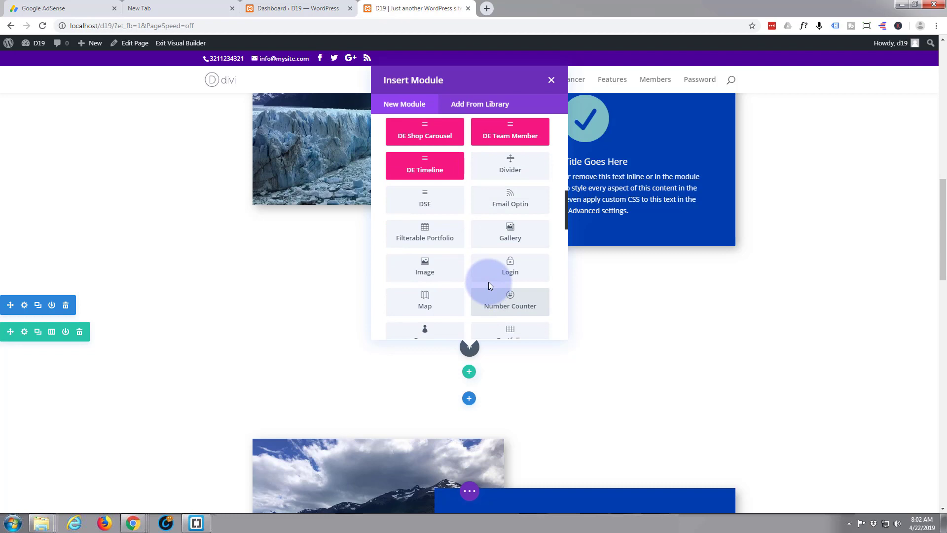
scroll(488, 282, down, 1)
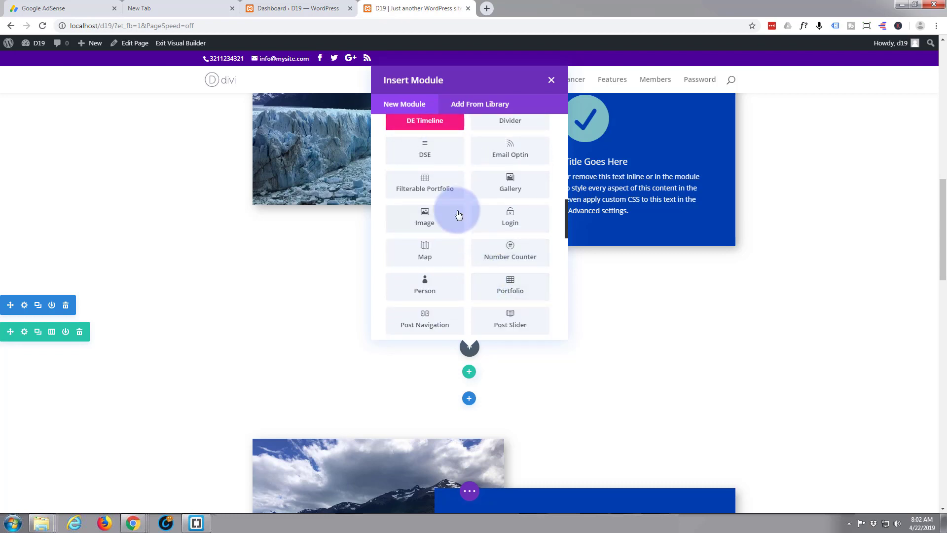
scroll(458, 214, down, 2)
scroll(458, 215, up, 1)
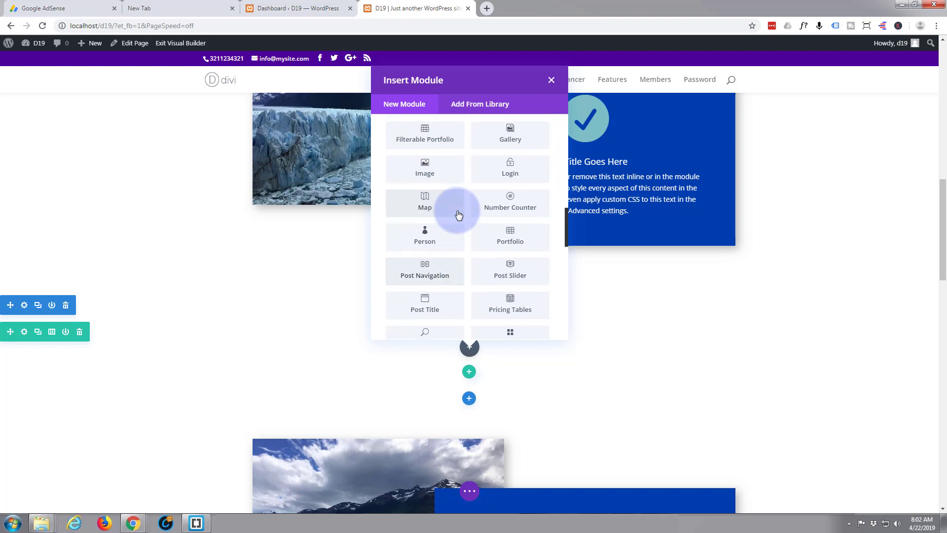
Step: Add an Image module to the row showing the red abstract joel-filipe-198667-unsplash.jpg
click(422, 170)
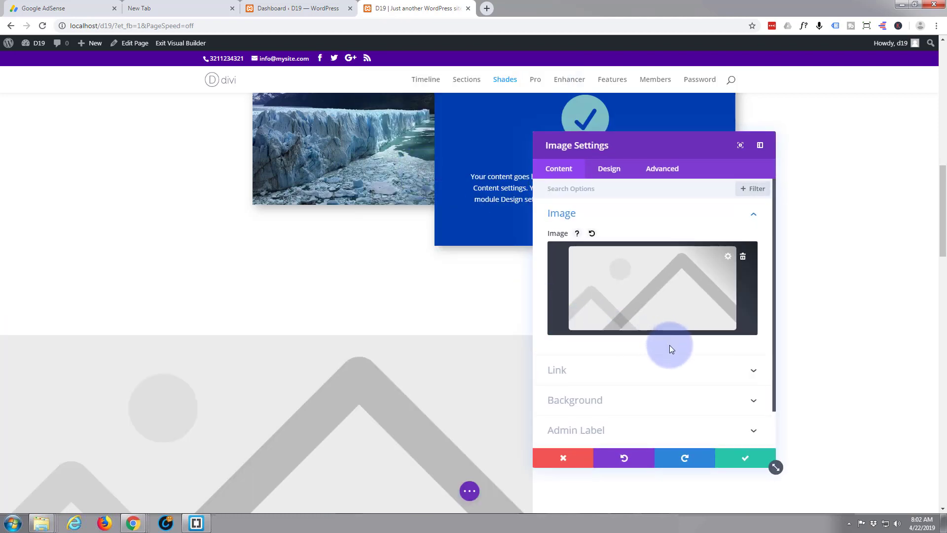
scroll(451, 294, down, 2)
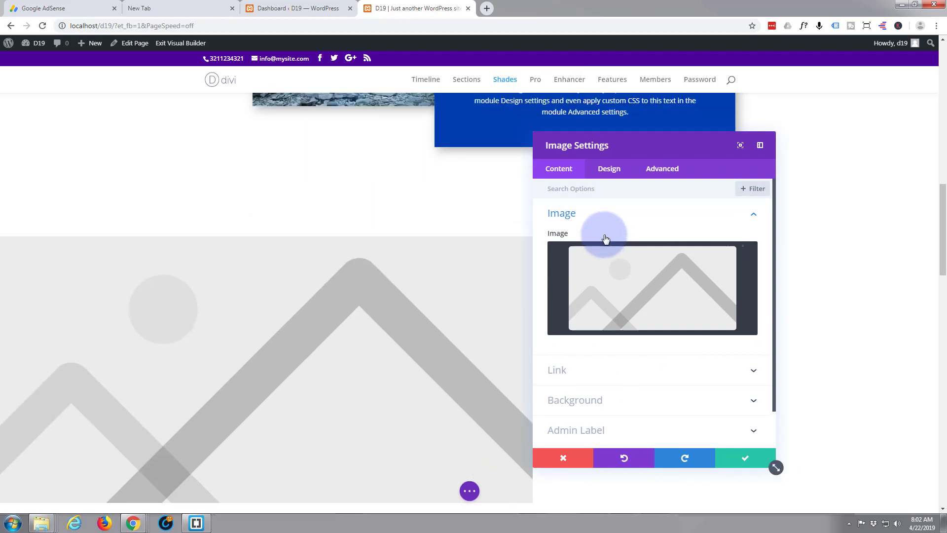
click(683, 300)
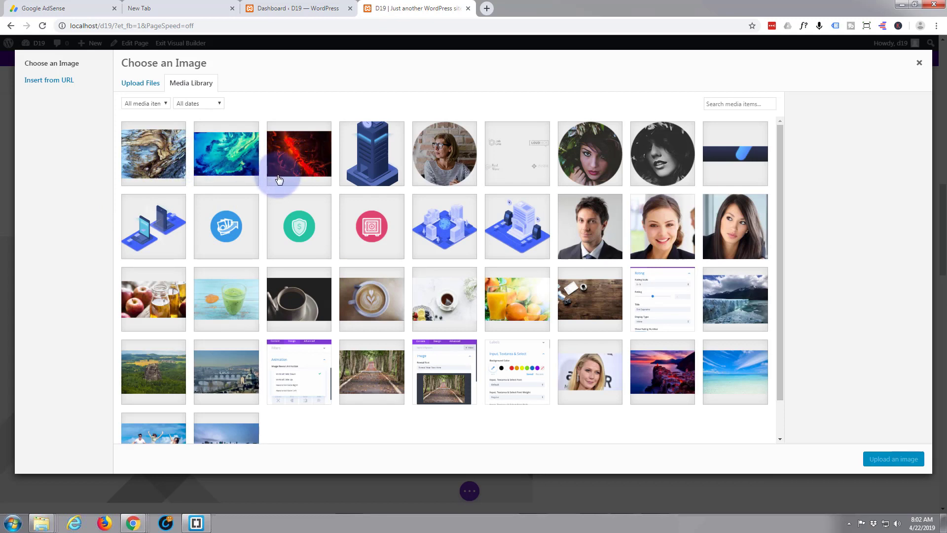
click(296, 161)
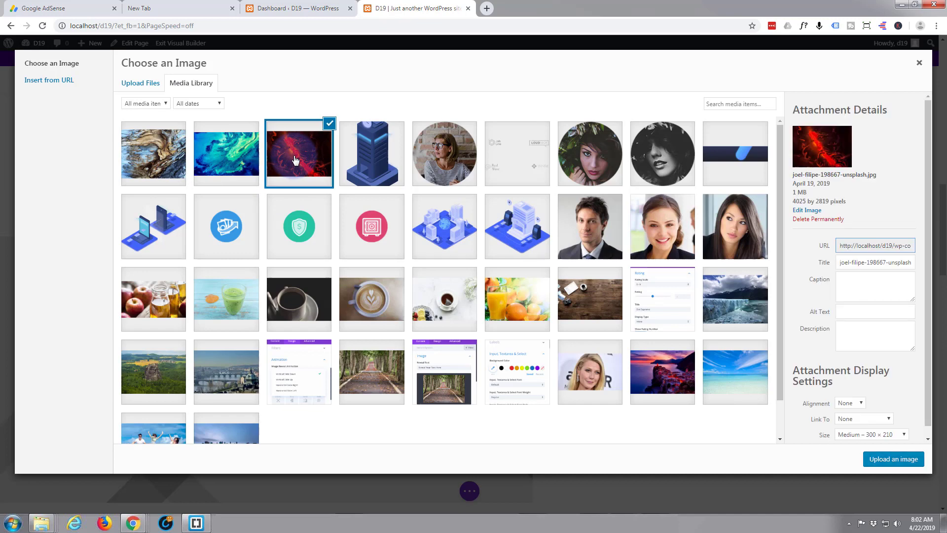
click(889, 460)
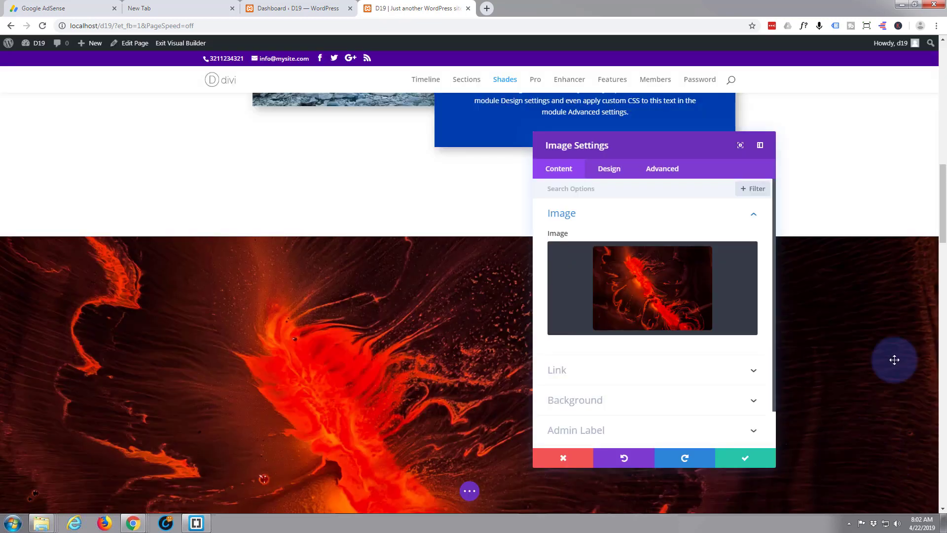
scroll(881, 292, down, 2)
scroll(881, 292, down, 5)
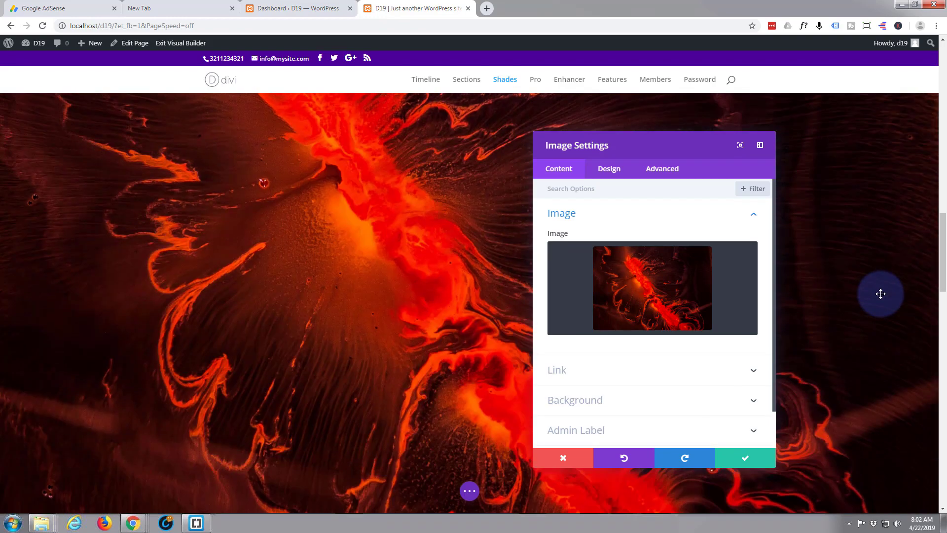
scroll(881, 294, up, 4)
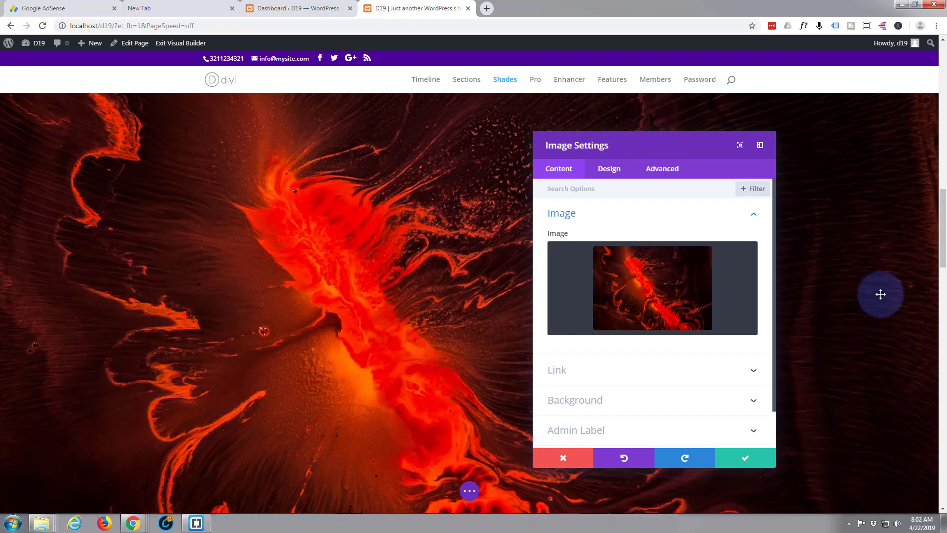
scroll(881, 294, up, 1)
scroll(880, 294, down, 4)
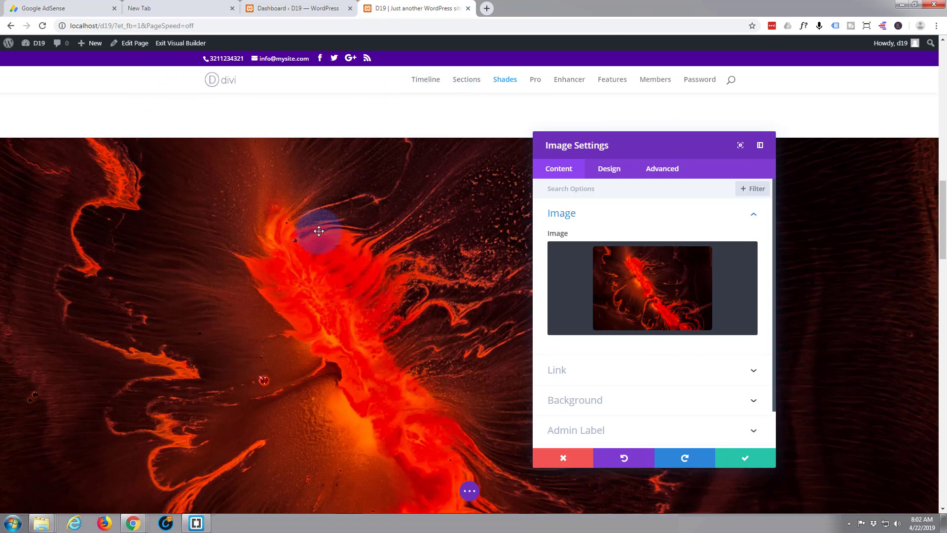
scroll(316, 228, down, 3)
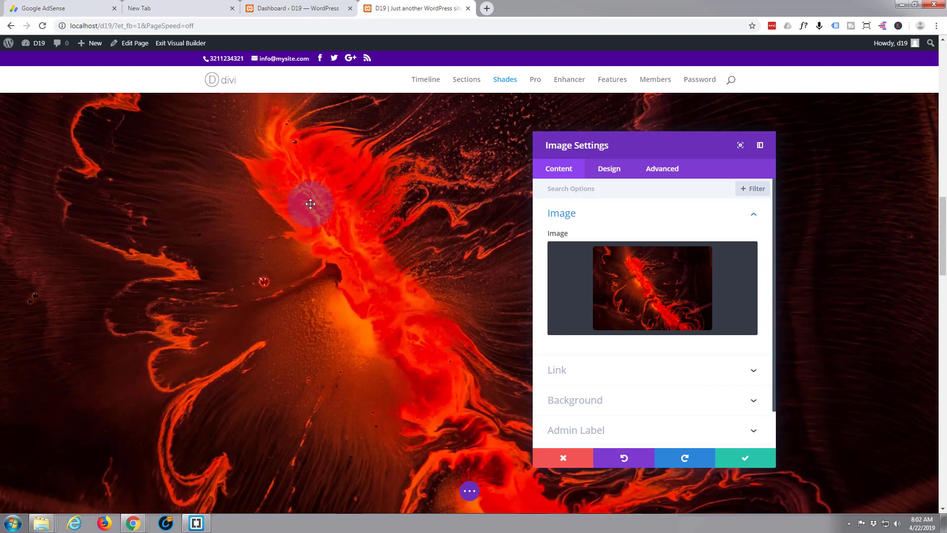
scroll(307, 333, down, 2)
scroll(306, 333, down, 3)
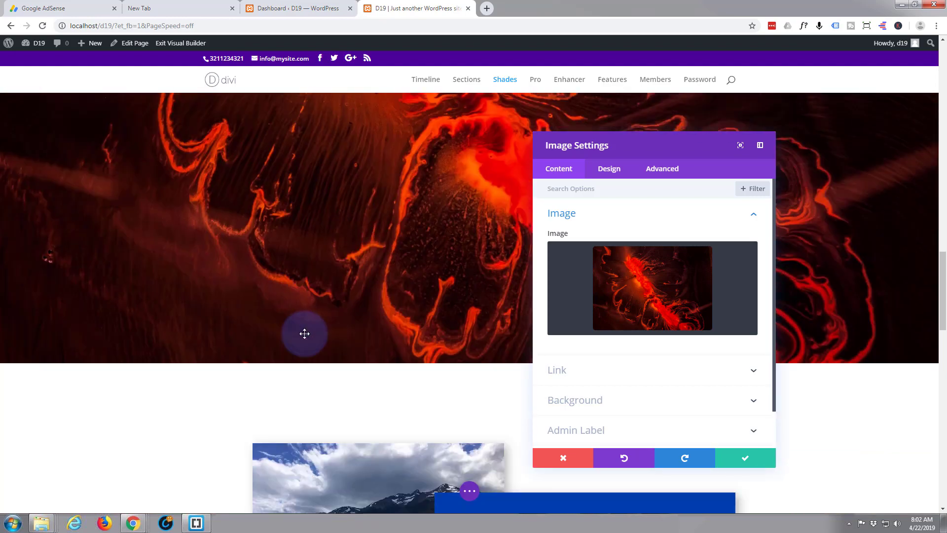
scroll(305, 328, up, 2)
scroll(305, 328, up, 5)
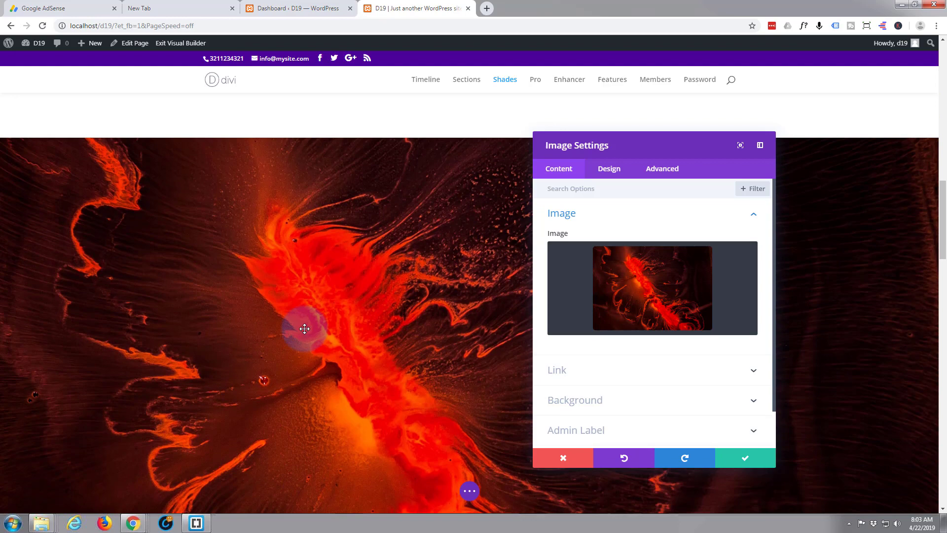
scroll(304, 329, down, 3)
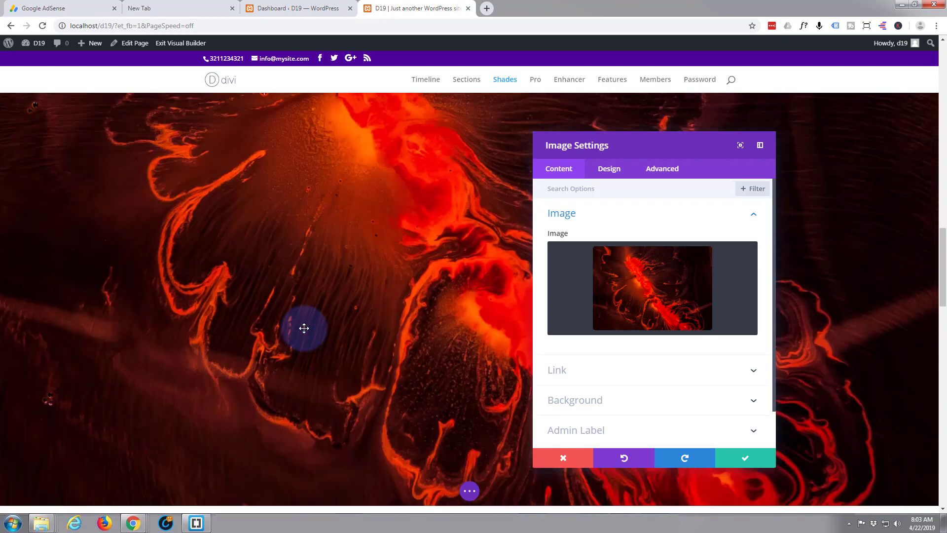
scroll(304, 328, up, 2)
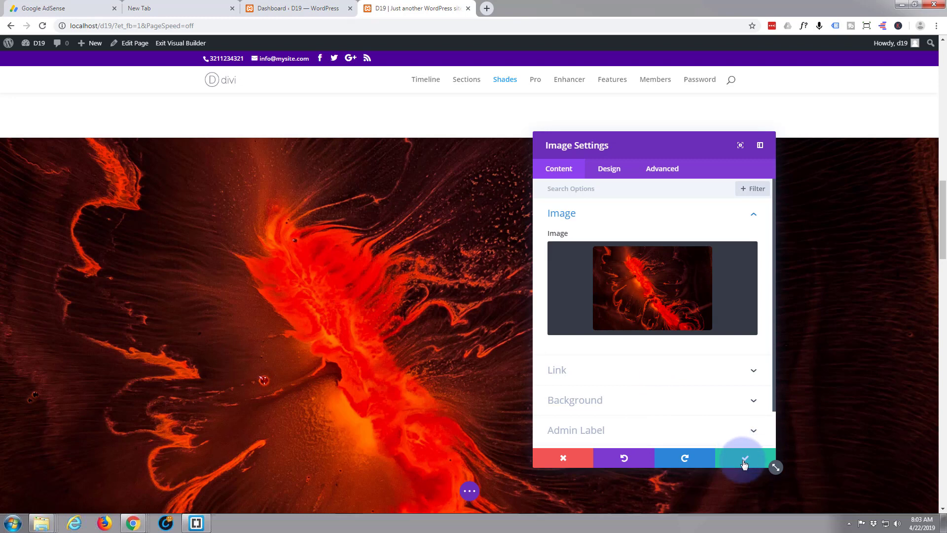
Step: Save the image module, then give the section Main Element CSS 'overflow:hidden; max-height:600px;'
click(744, 463)
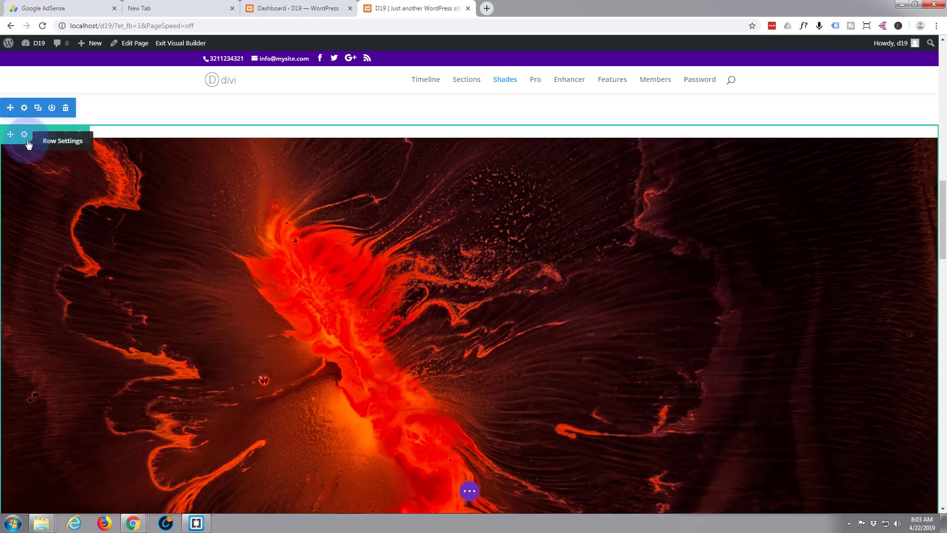
click(26, 112)
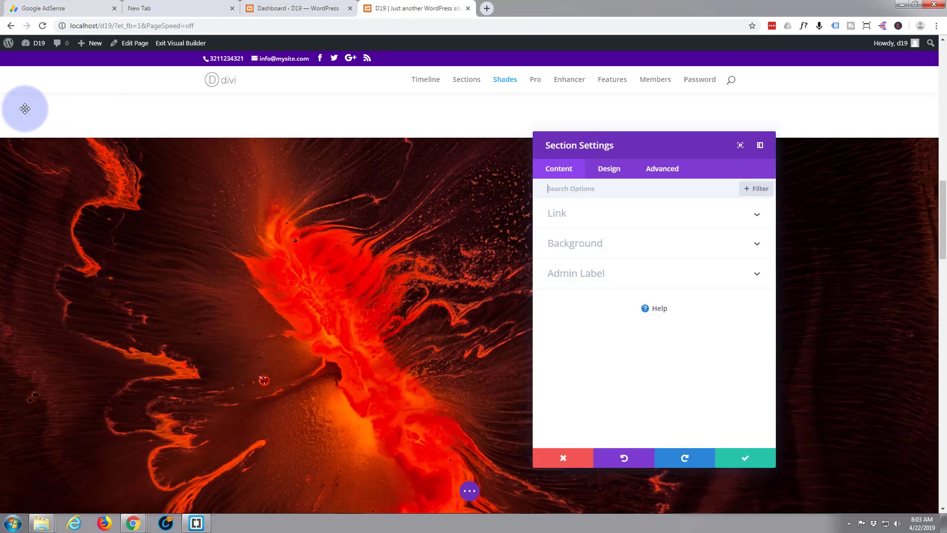
click(664, 172)
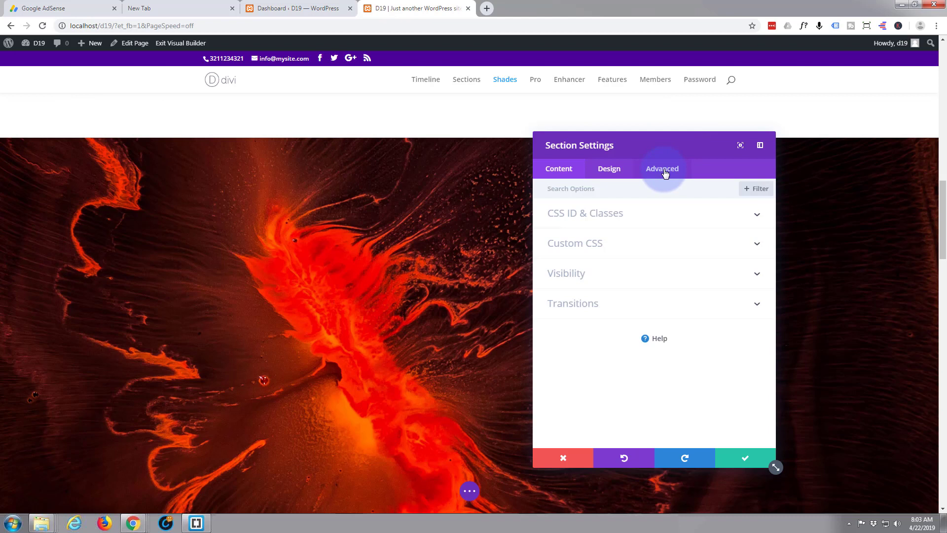
click(651, 251)
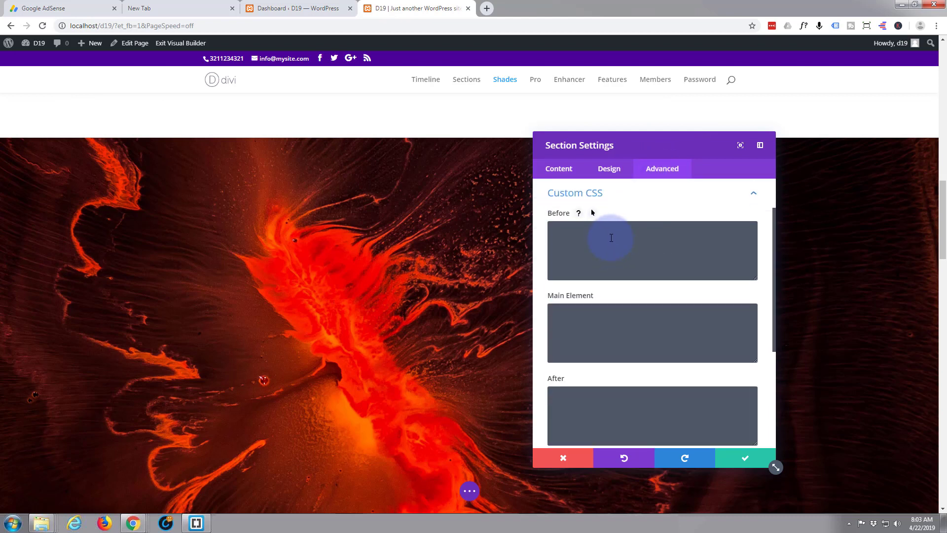
scroll(612, 238, down, 1)
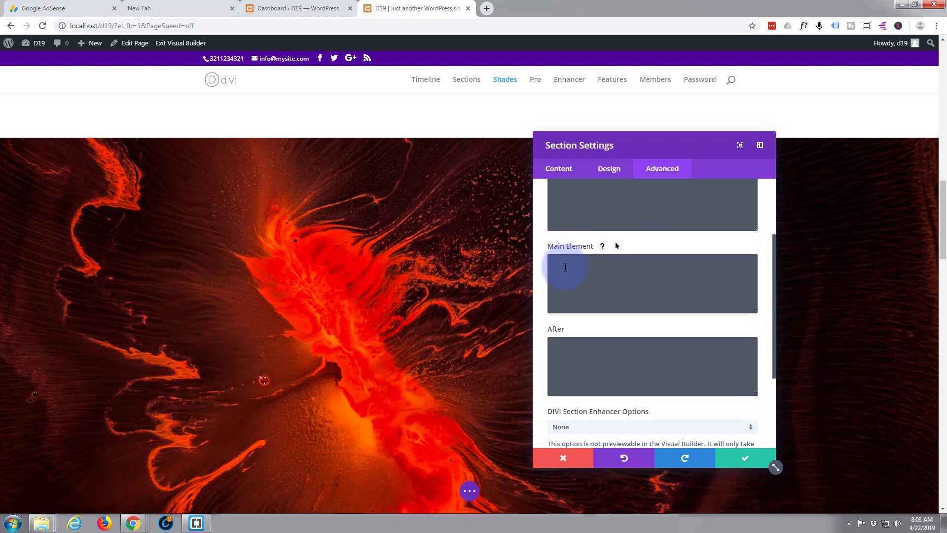
click(615, 267)
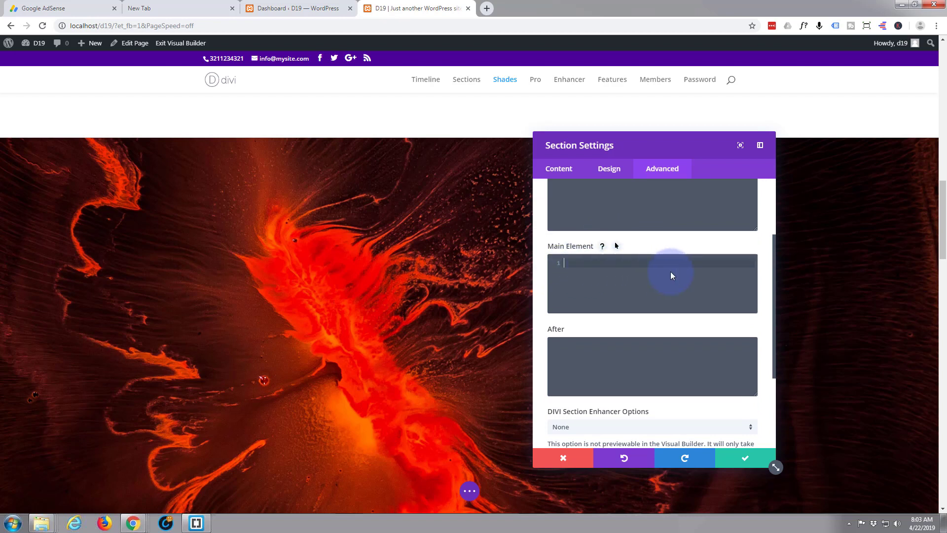
text(overflow:hidden;)
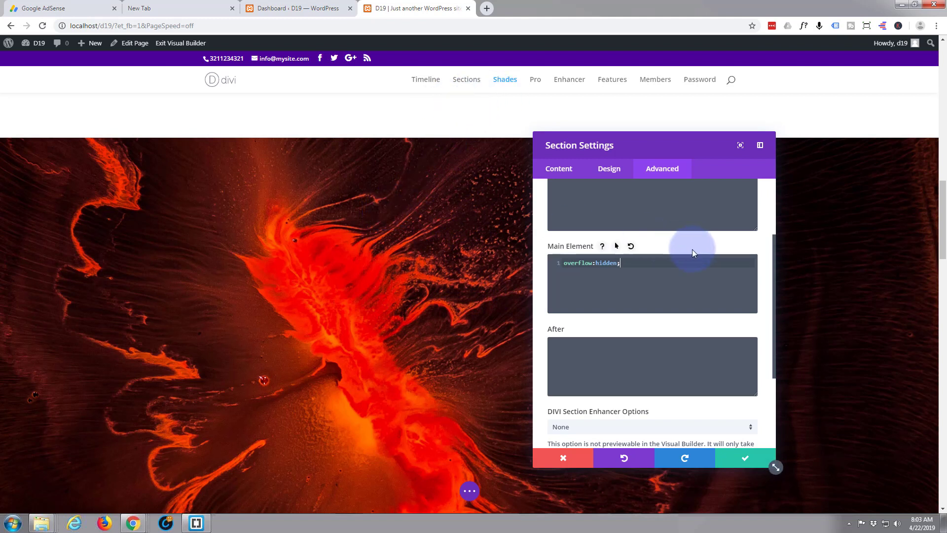
key(Return)
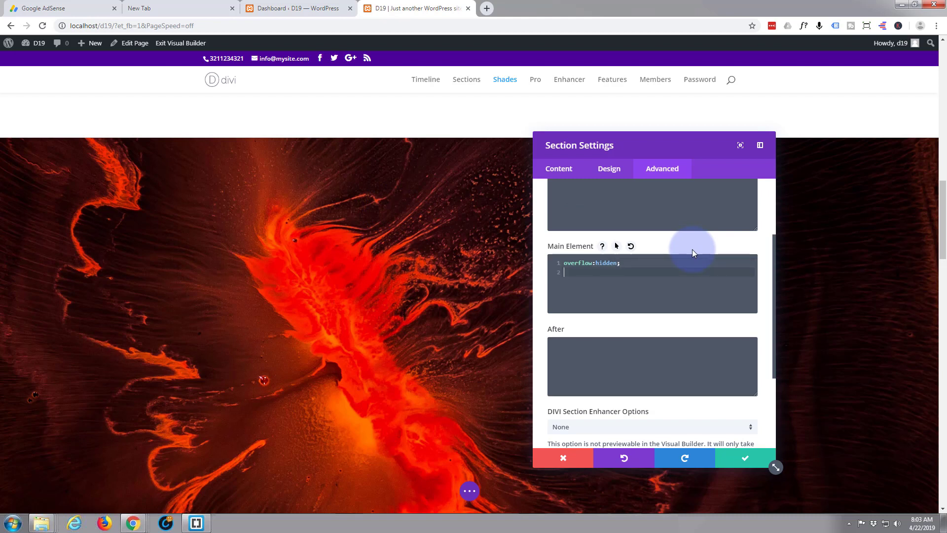
text(max-height:600px)
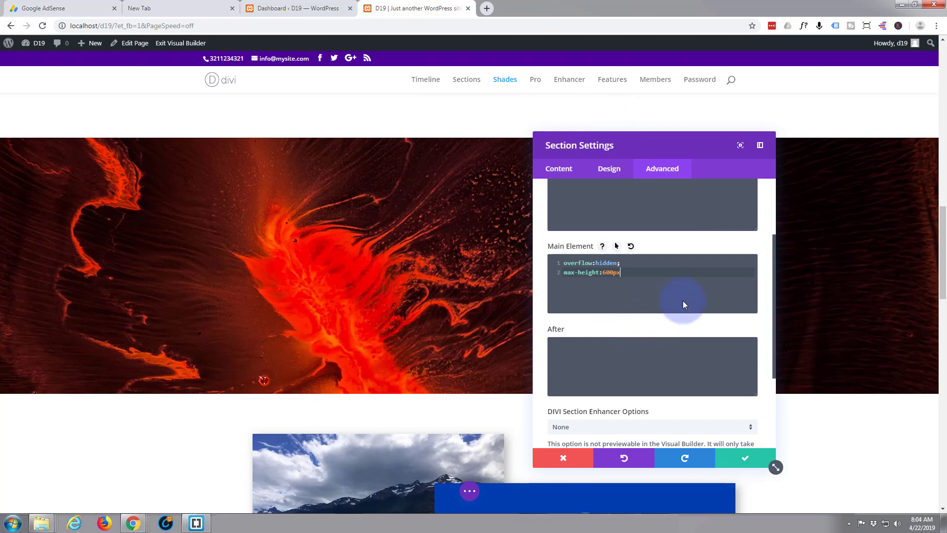
text(;)
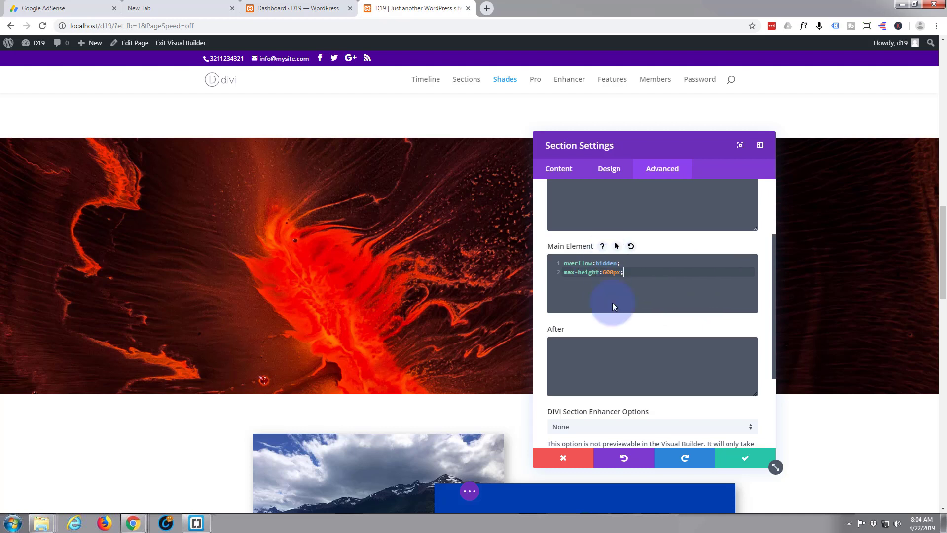
Step: Save the section settings and return to the full-width lava image on the page
click(746, 462)
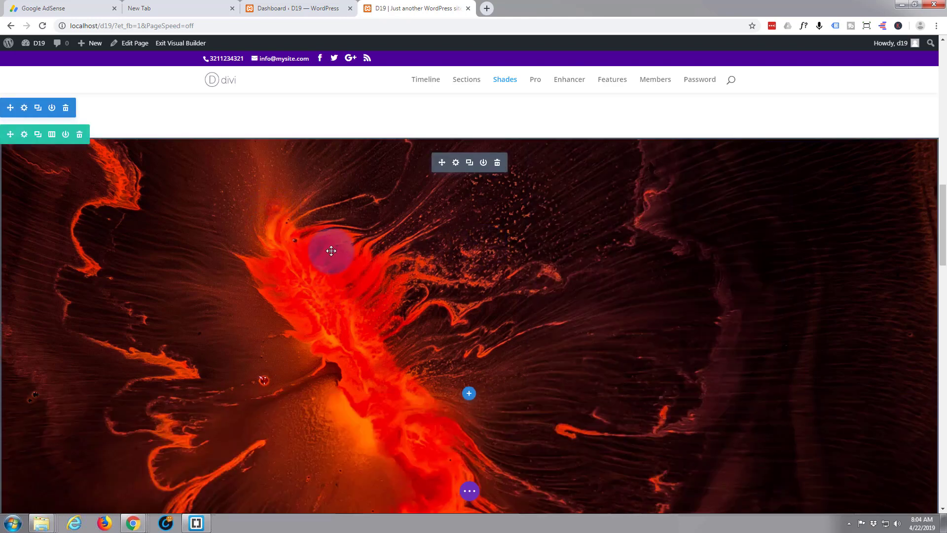
scroll(329, 247, down, 5)
scroll(329, 244, up, 7)
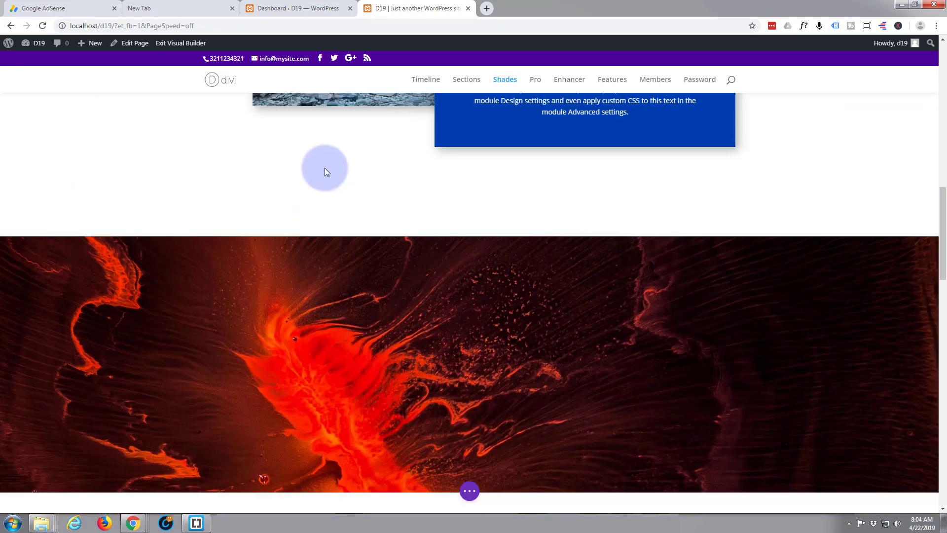
scroll(325, 168, down, 1)
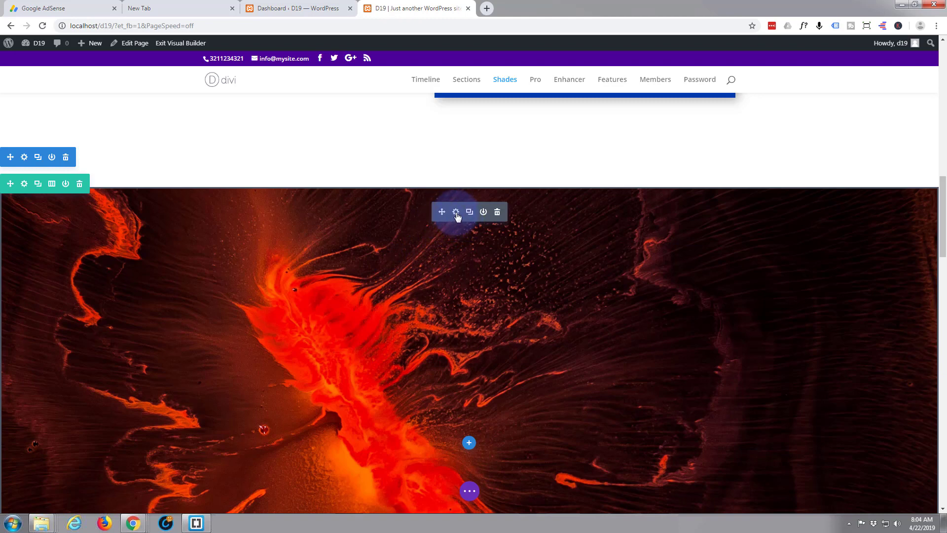
Step: Set the lava image module's Transform Scale to 200%
click(456, 215)
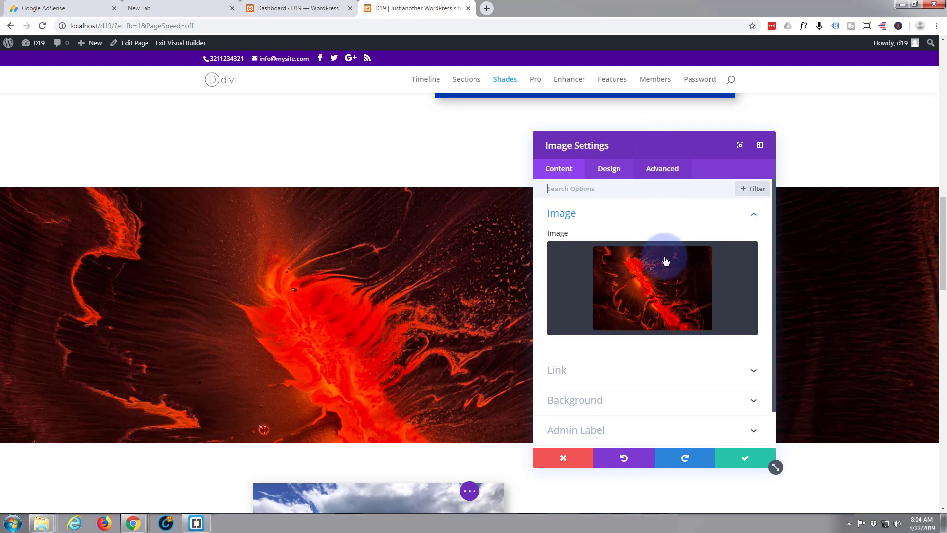
click(613, 169)
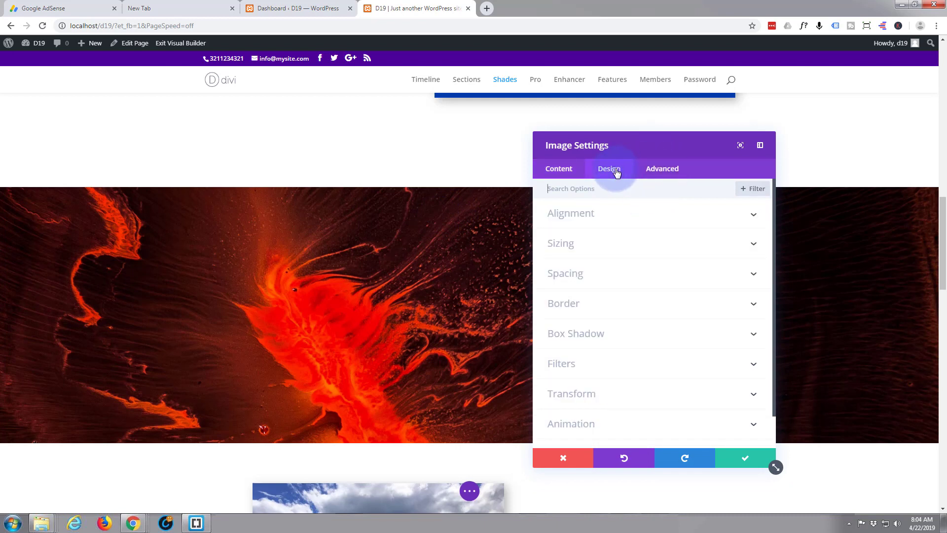
click(629, 399)
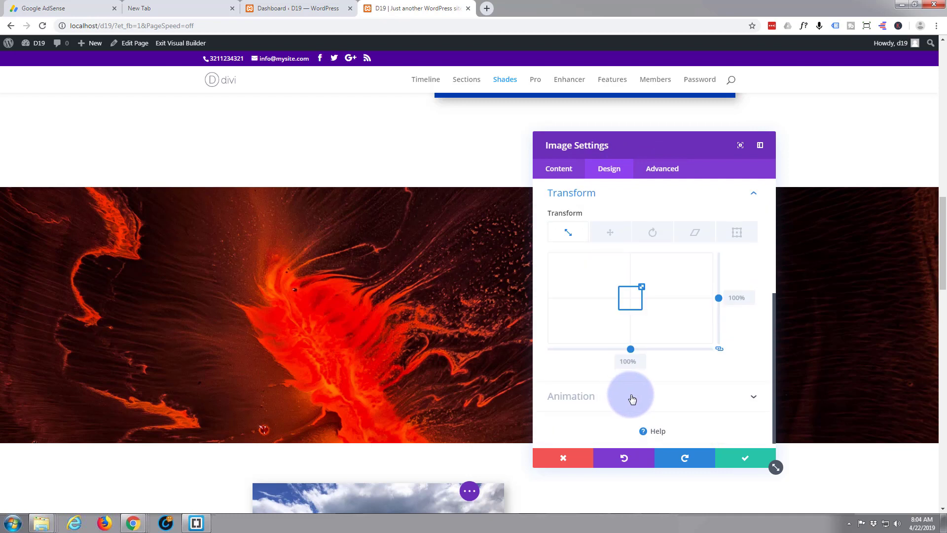
click(568, 233)
click(611, 234)
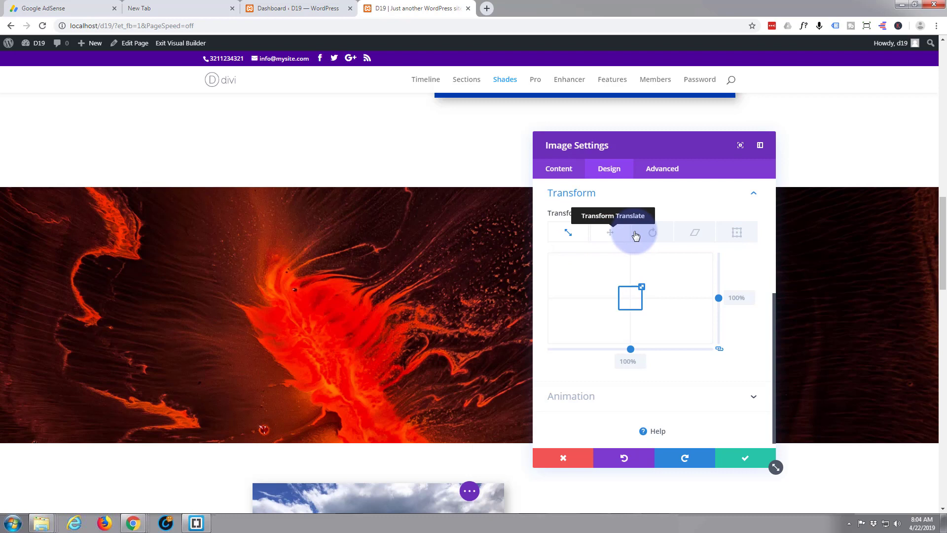
click(653, 236)
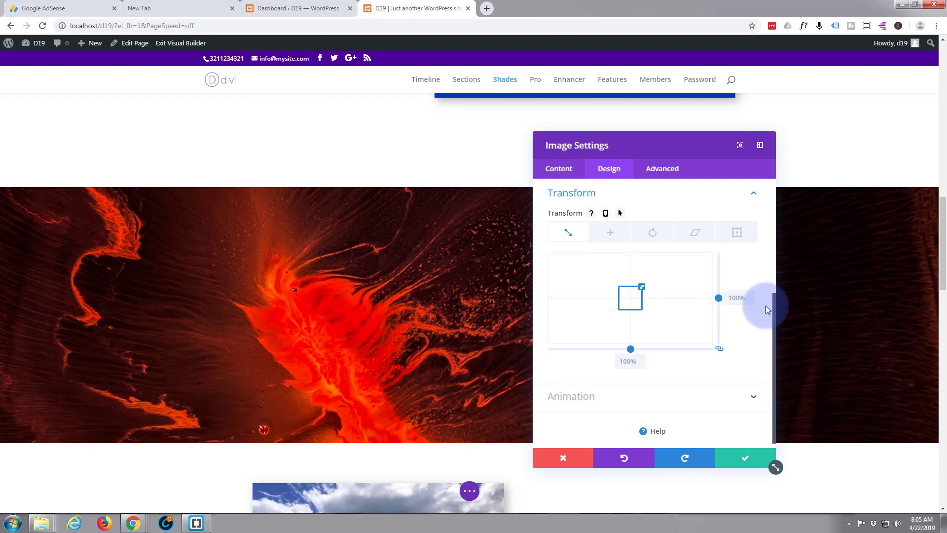
click(623, 361)
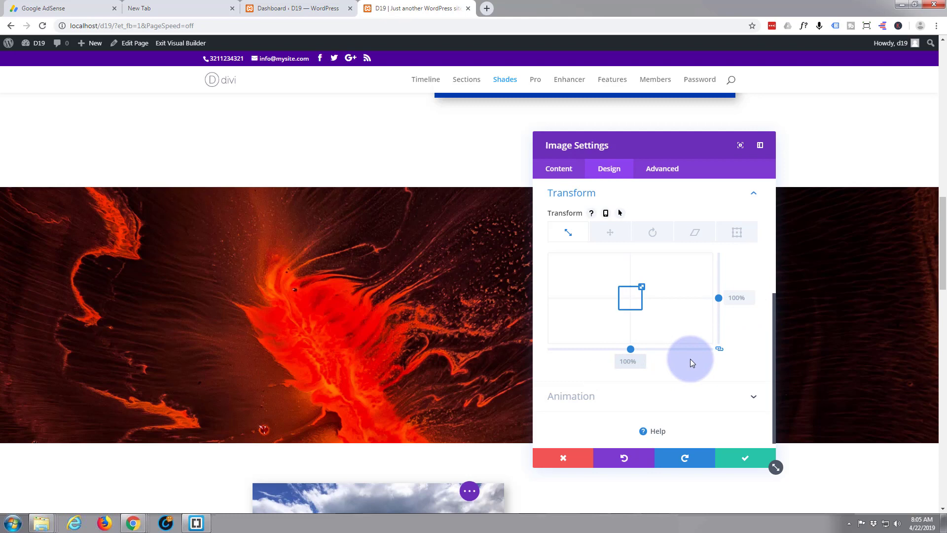
text(200%)
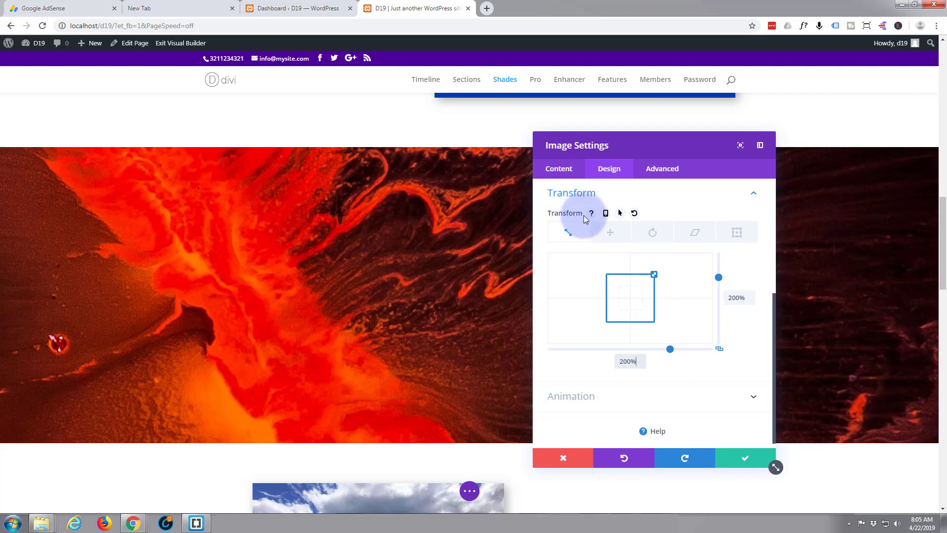
Step: Set the lava image's hover-state Transform Rotate to 180deg
click(620, 214)
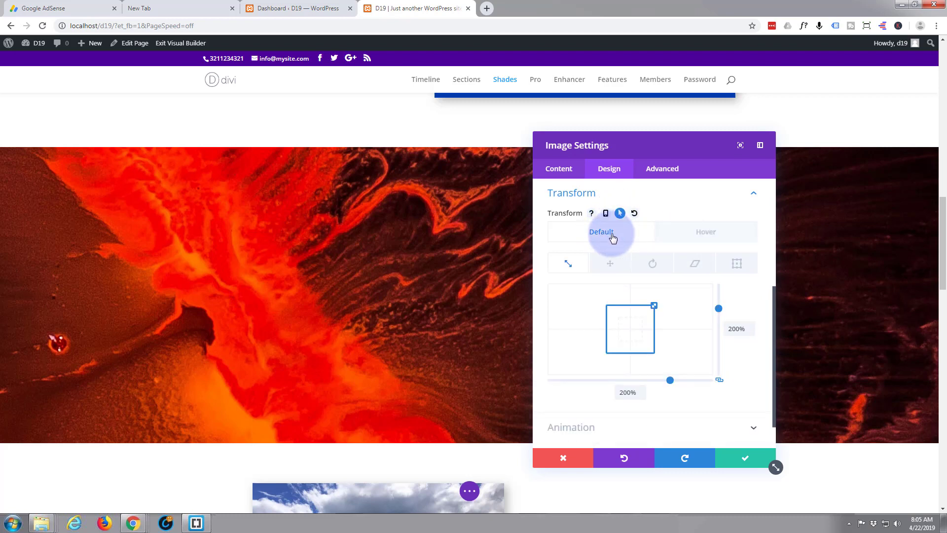
click(719, 235)
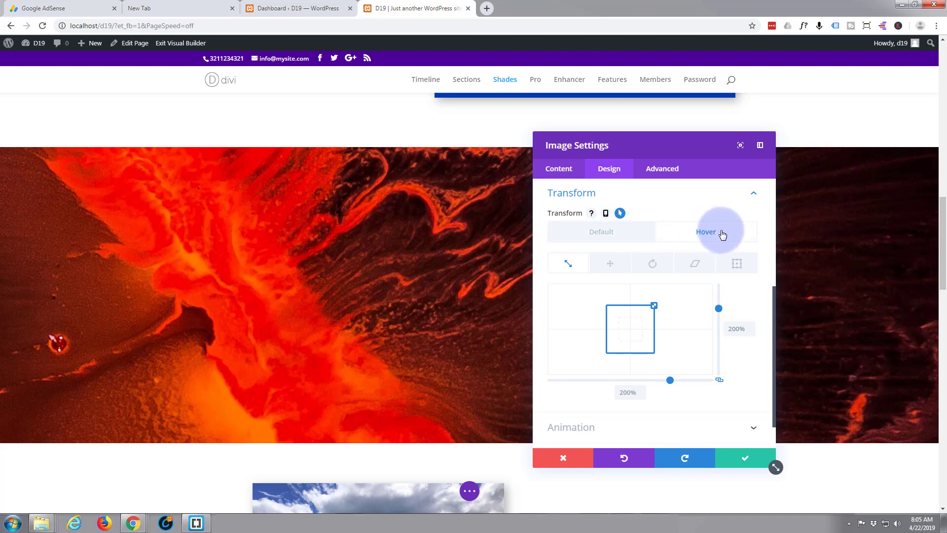
click(656, 265)
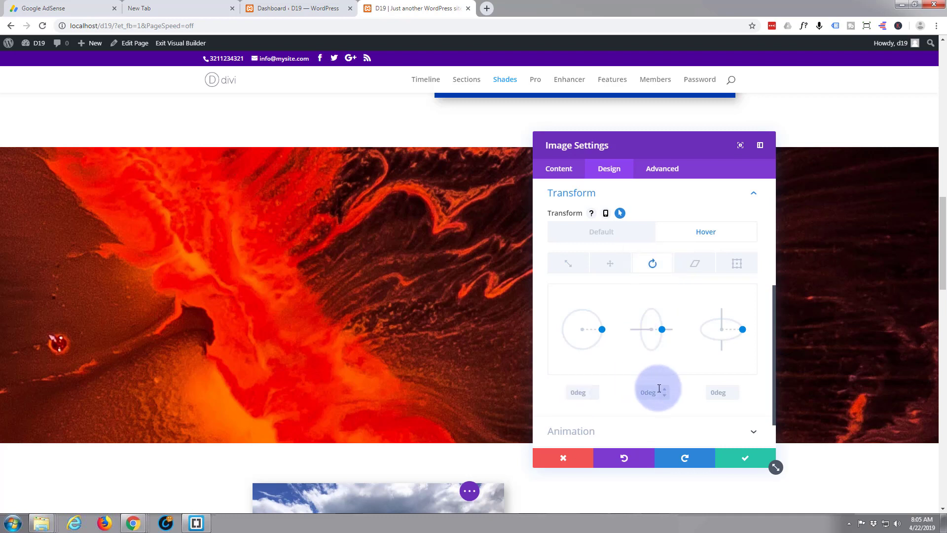
double_click(578, 394)
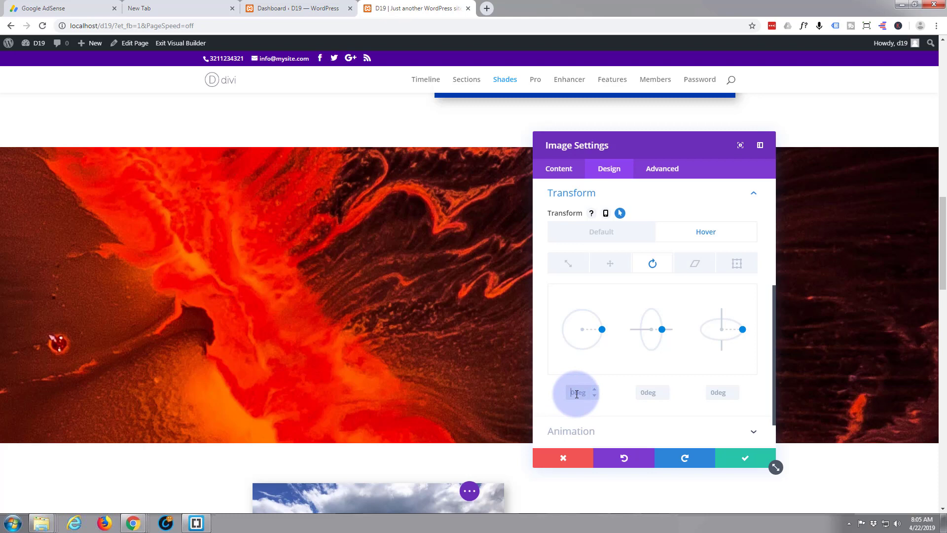
text(15)
text(0)
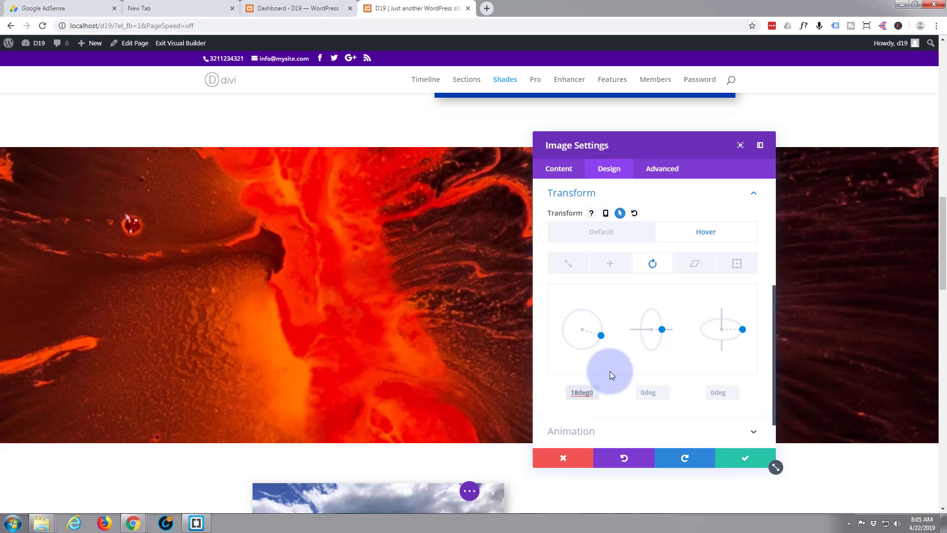
key(BackSpace)
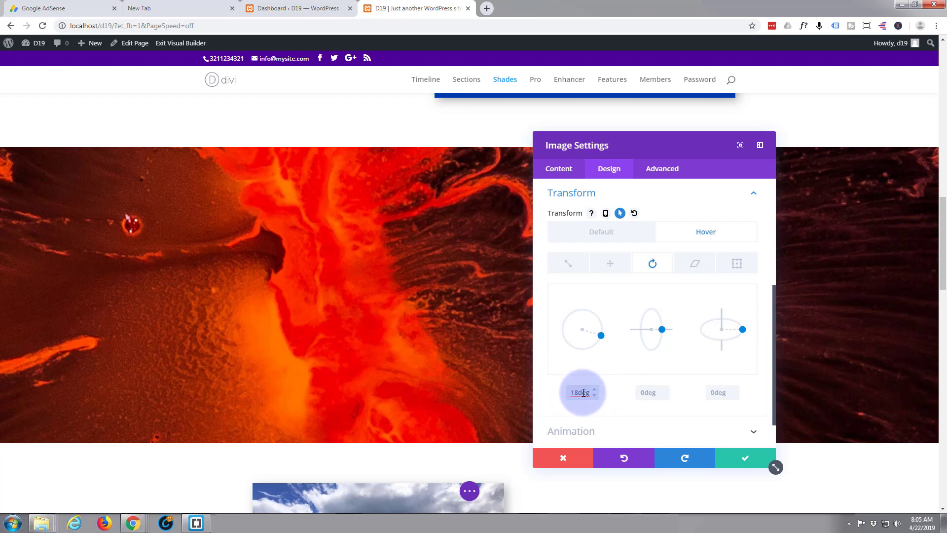
text(0)
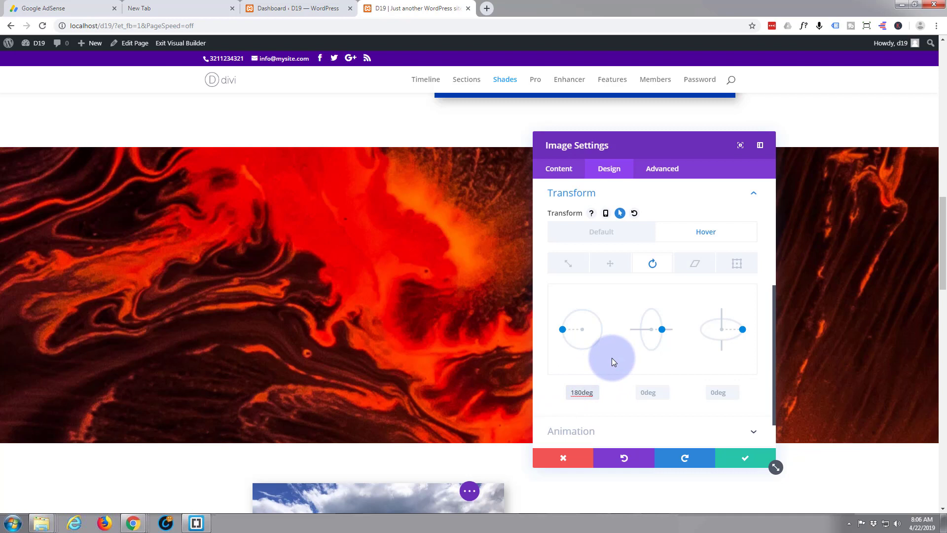
Step: Apply the lava image settings and save the page
click(749, 463)
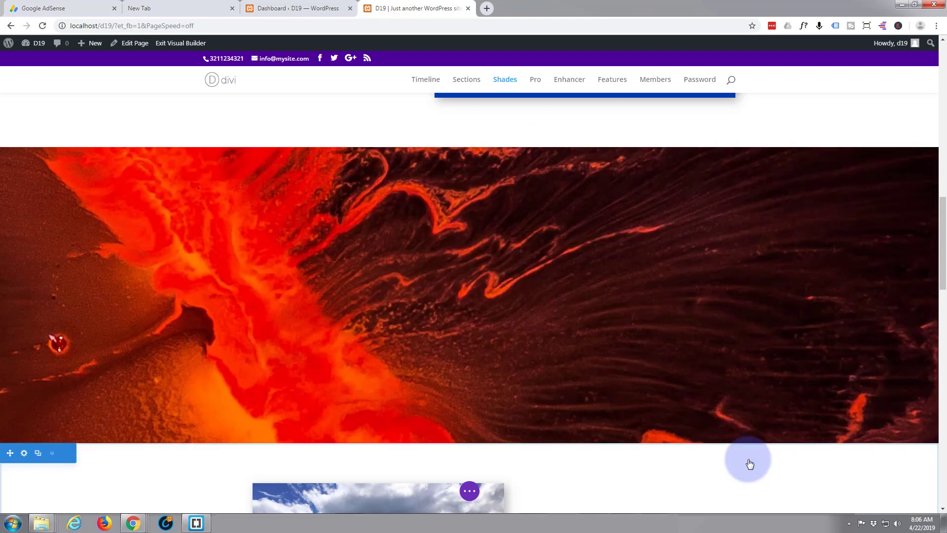
click(470, 492)
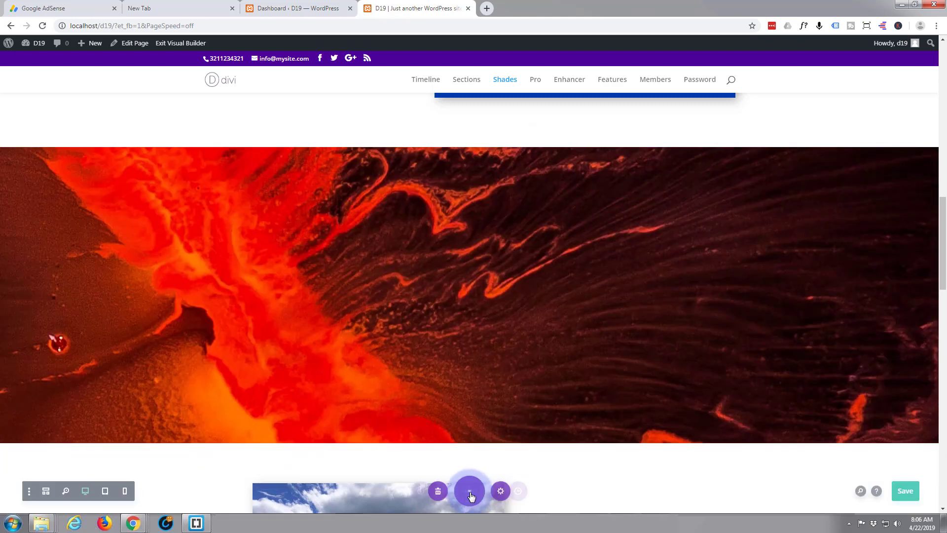
click(911, 492)
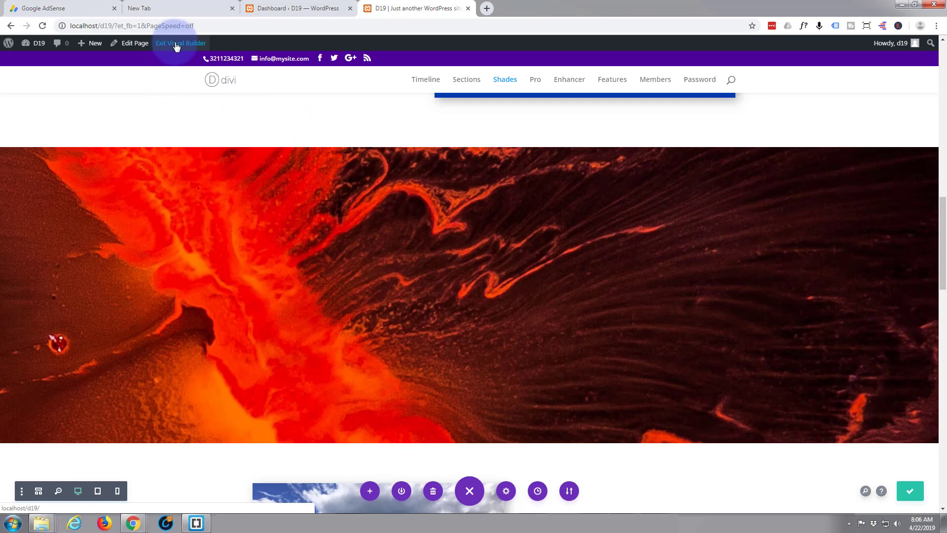
Step: Exit the Visual Builder and scroll down to the lava image on the live page
click(184, 45)
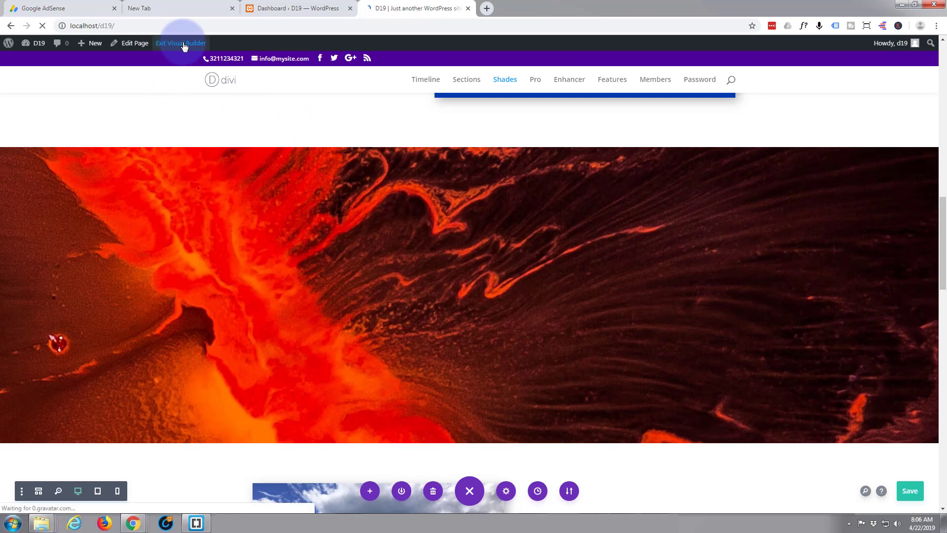
scroll(161, 143, down, 10)
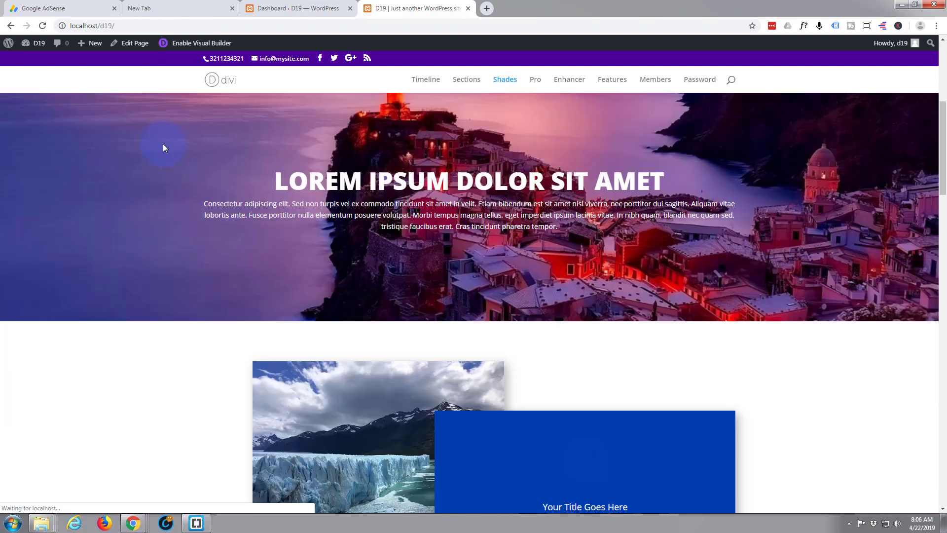
scroll(163, 139, down, 4)
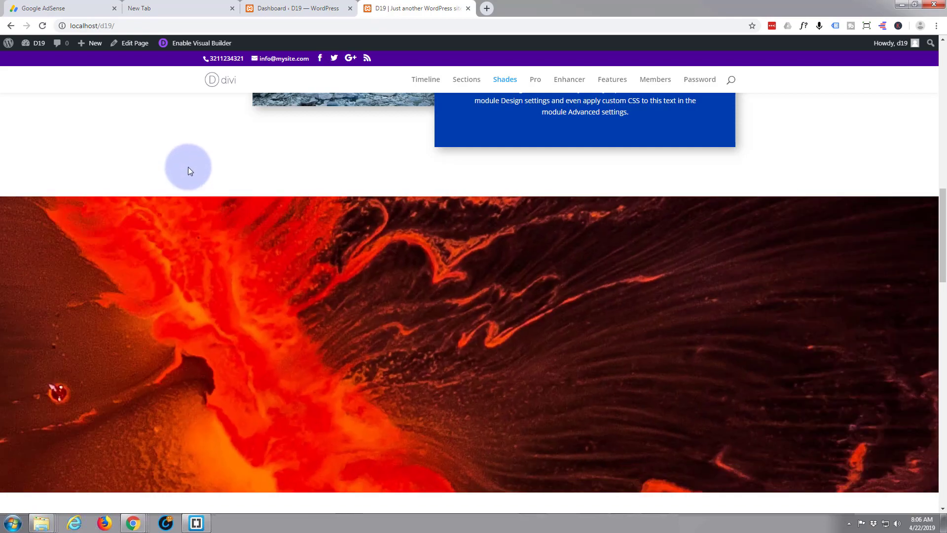
scroll(183, 168, down, 1)
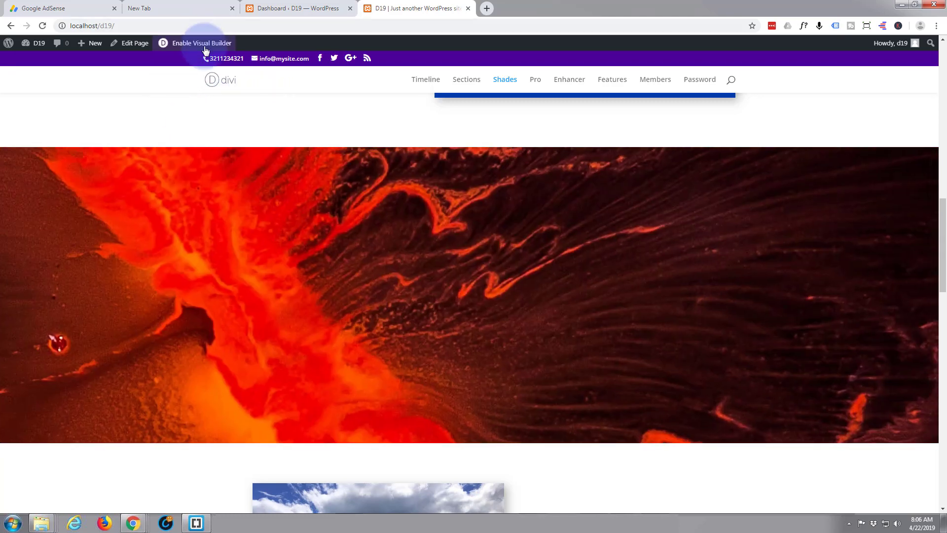
Step: Re-enable the Visual Builder and reopen the lava image's settings
click(204, 45)
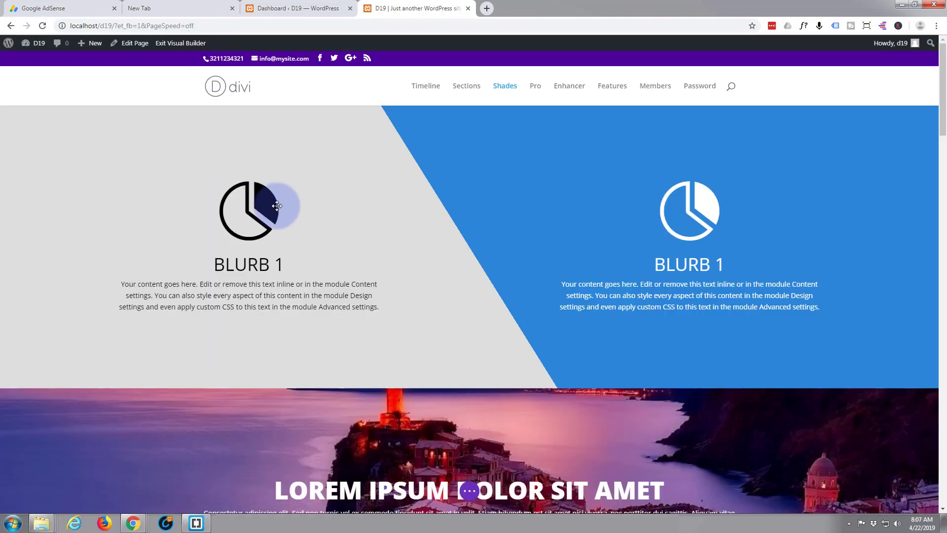
scroll(277, 205, down, 3)
scroll(277, 206, down, 12)
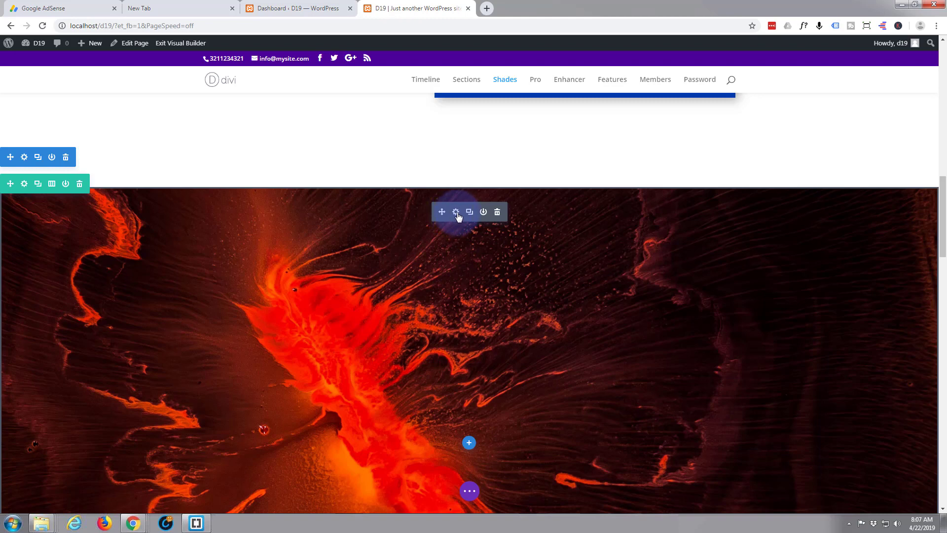
click(457, 213)
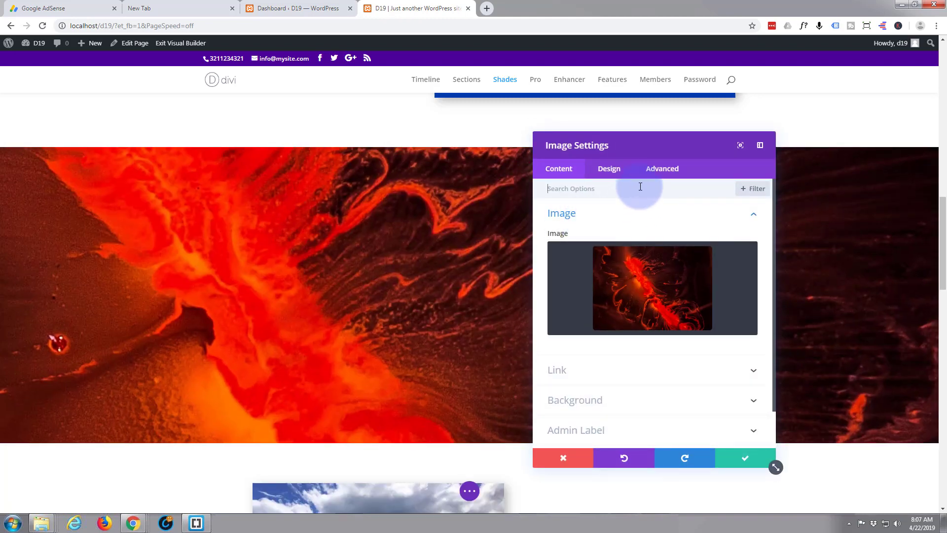
Step: Give the image's hover transition a 3000ms duration and Ease-In-Out speed curve, then keep it
click(663, 170)
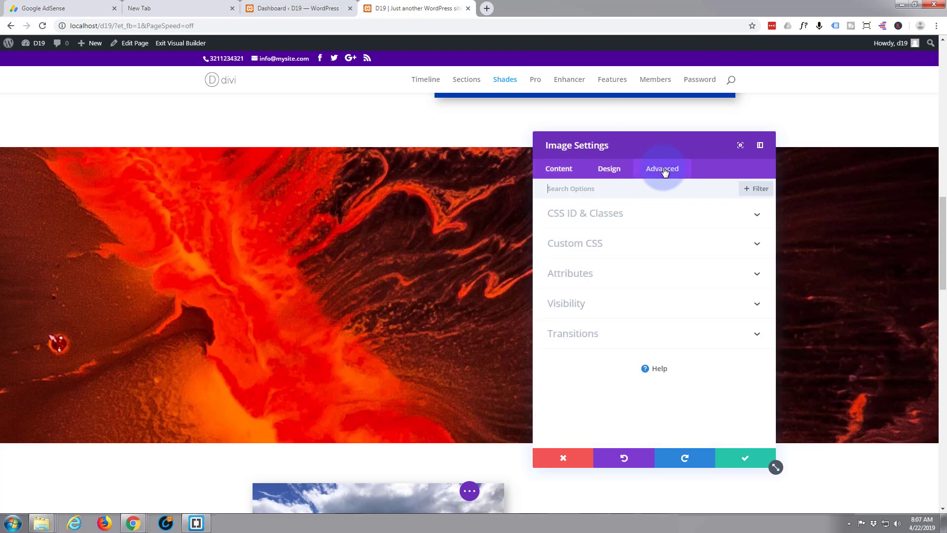
click(638, 340)
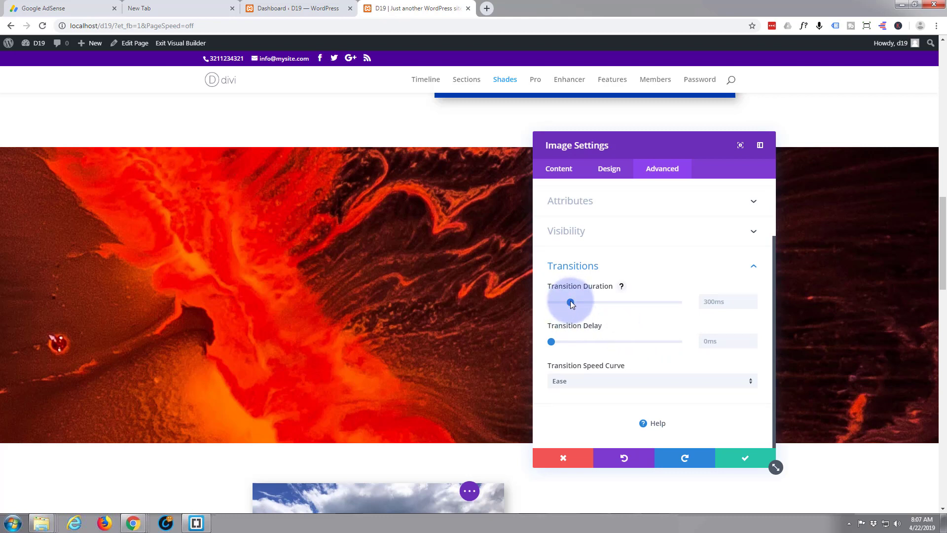
drag(571, 304, 689, 316)
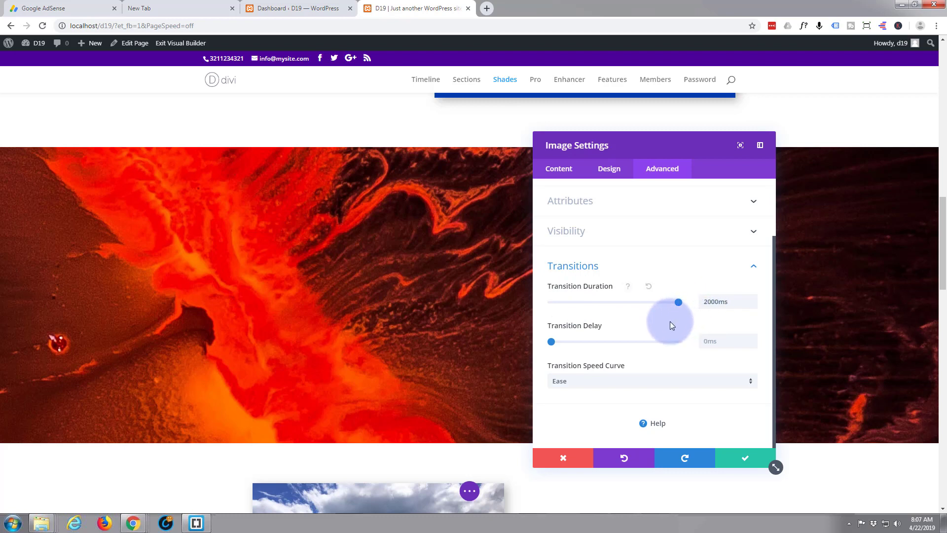
click(706, 302)
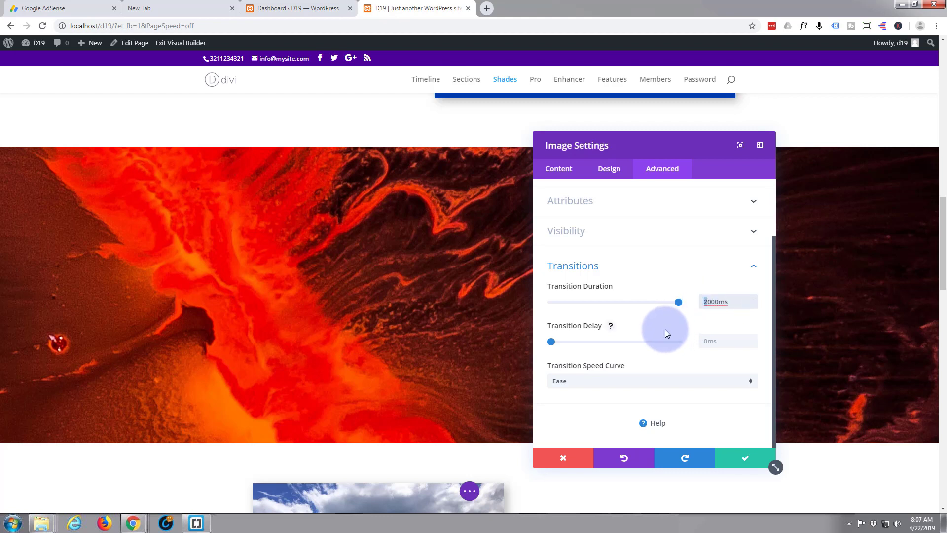
text(3)
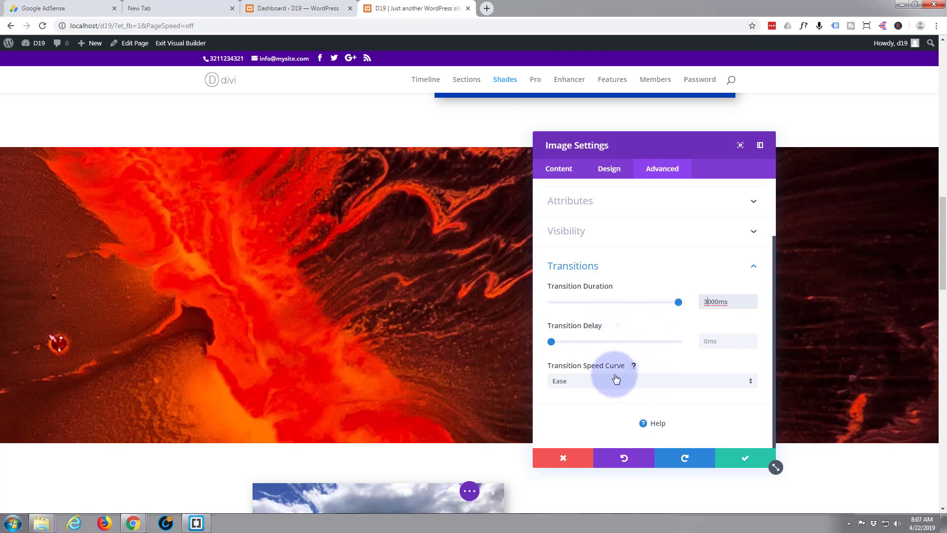
click(751, 386)
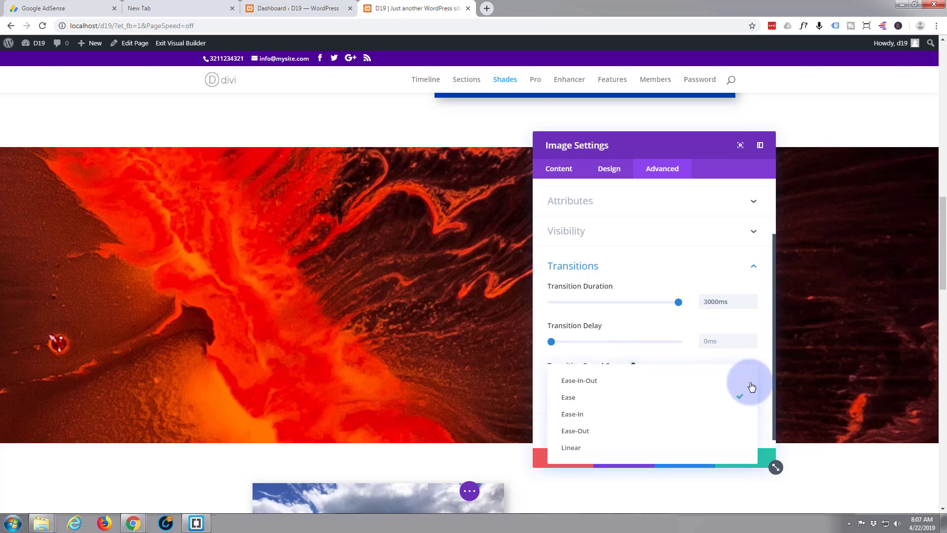
click(627, 388)
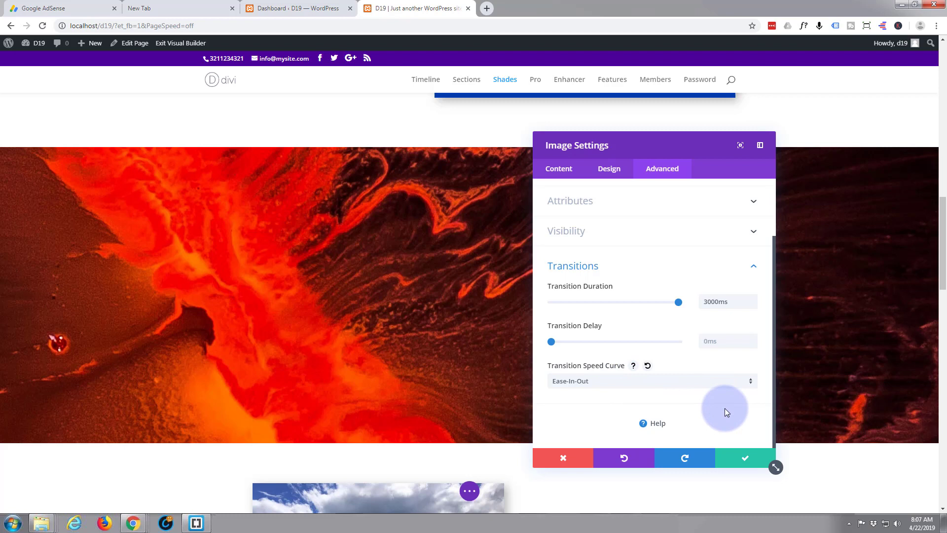
click(747, 464)
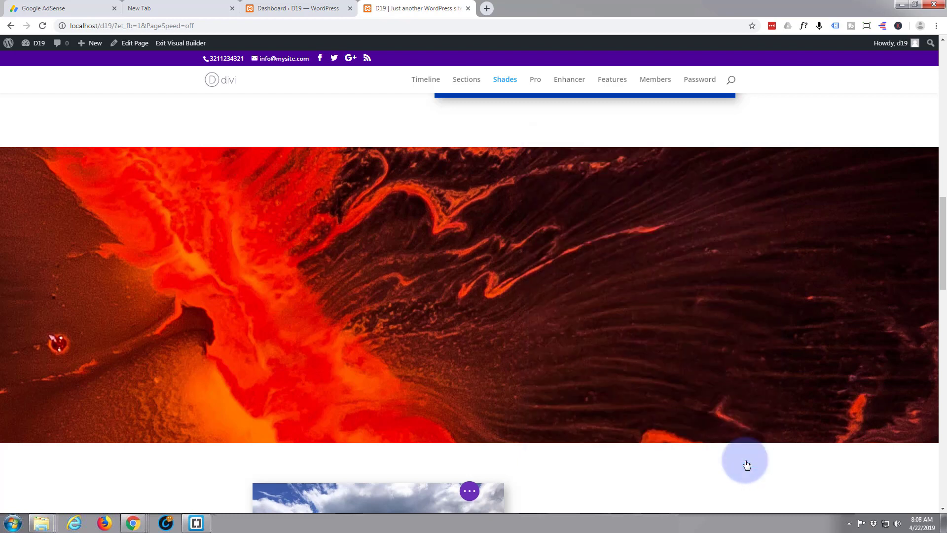
Step: Save the page, exit the builder, and scroll to the slowly rotating lava image
click(469, 491)
click(911, 495)
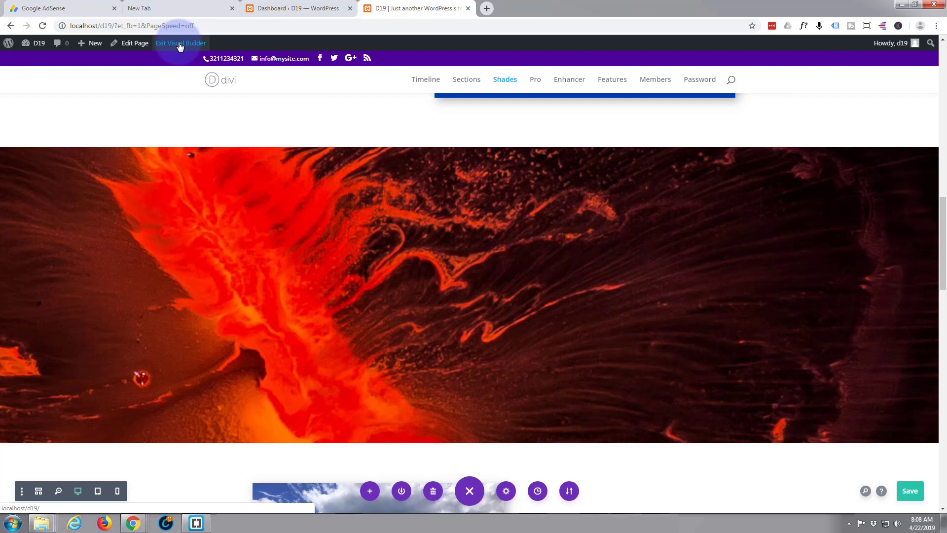
click(180, 44)
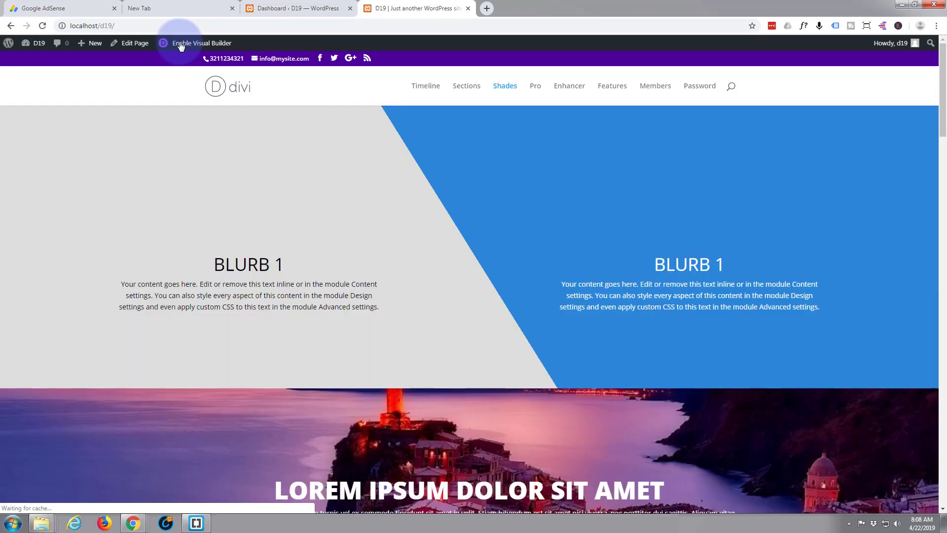
scroll(345, 218, down, 10)
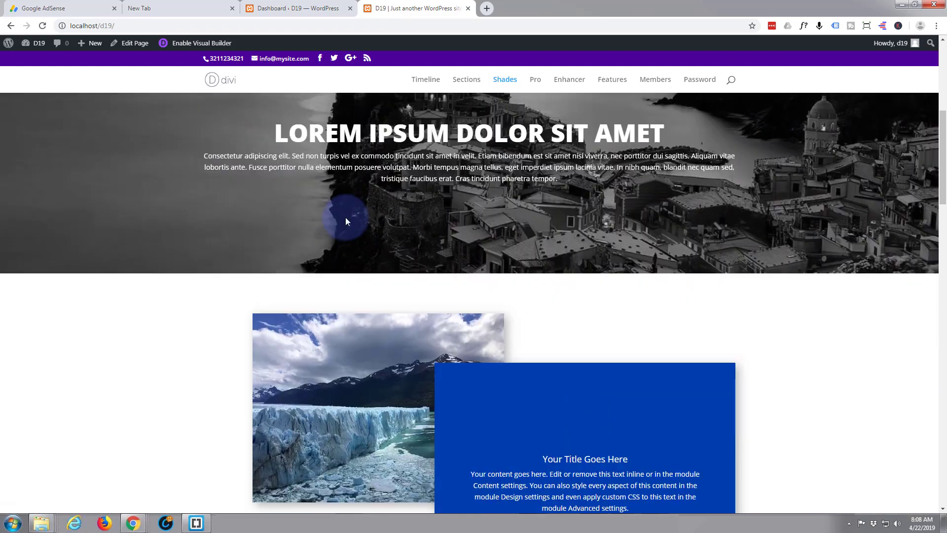
scroll(345, 218, down, 3)
scroll(142, 120, down, 2)
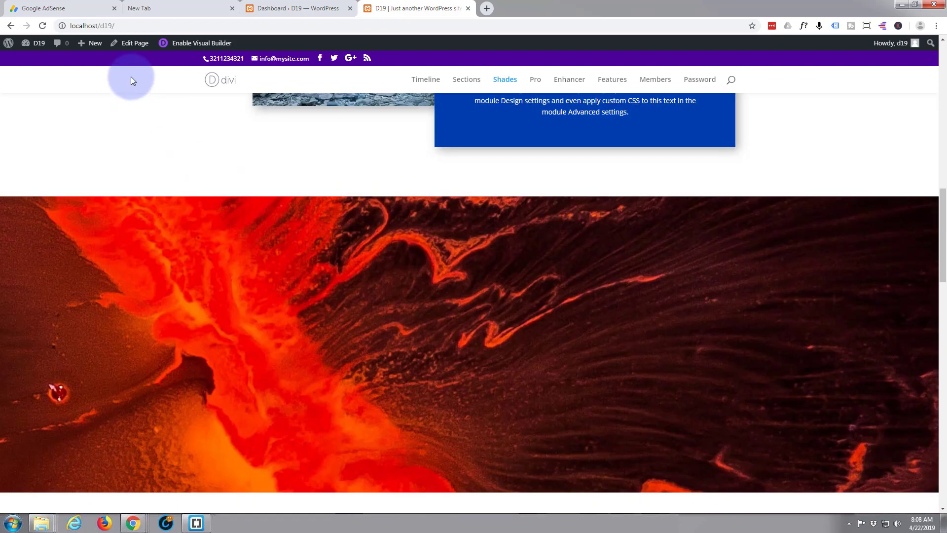
scroll(116, 120, down, 1)
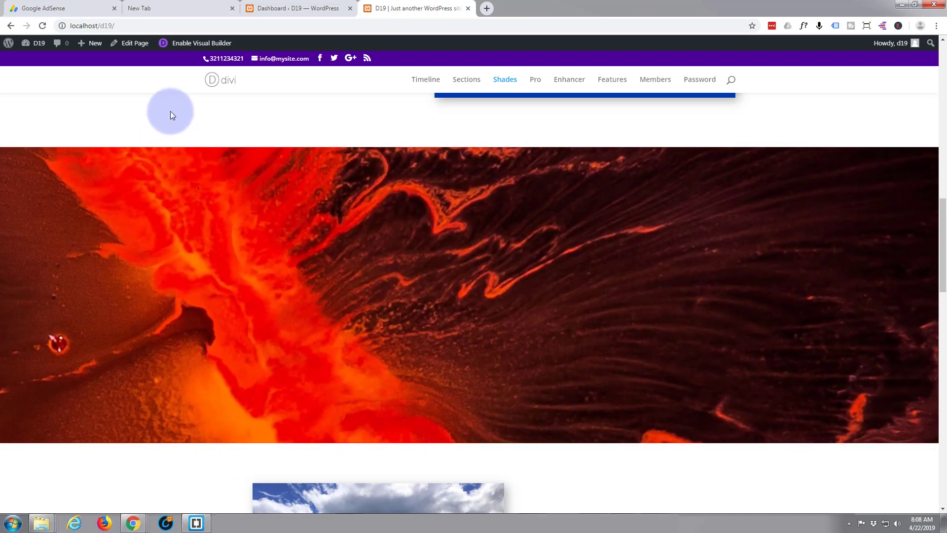
scroll(170, 115, down, 1)
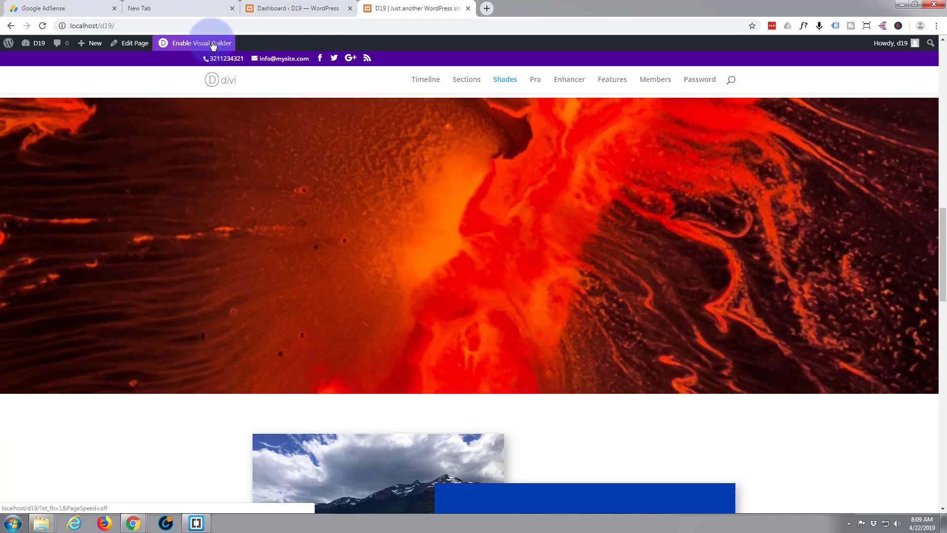
Step: Re-enable the Visual Builder, scroll past the lava section, and expand the bottom page toolbar
click(213, 46)
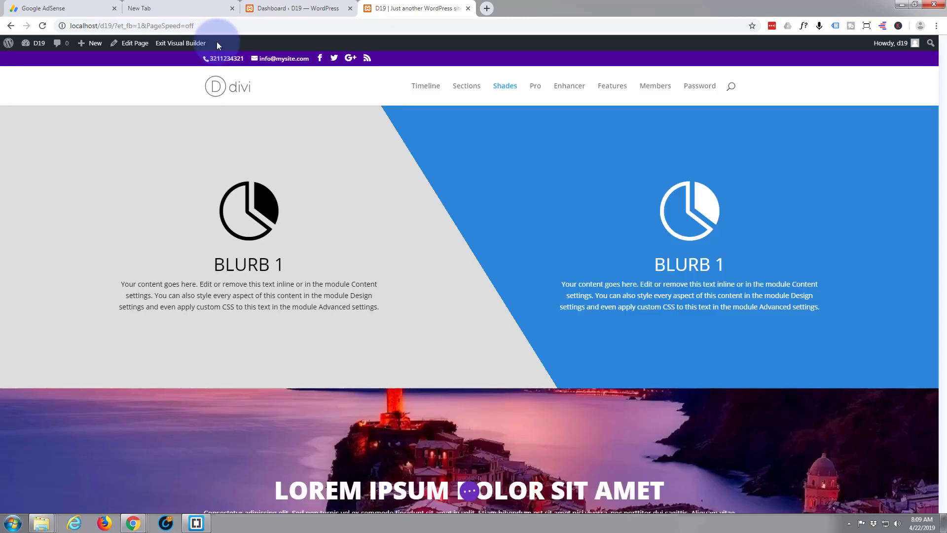
scroll(260, 218, down, 15)
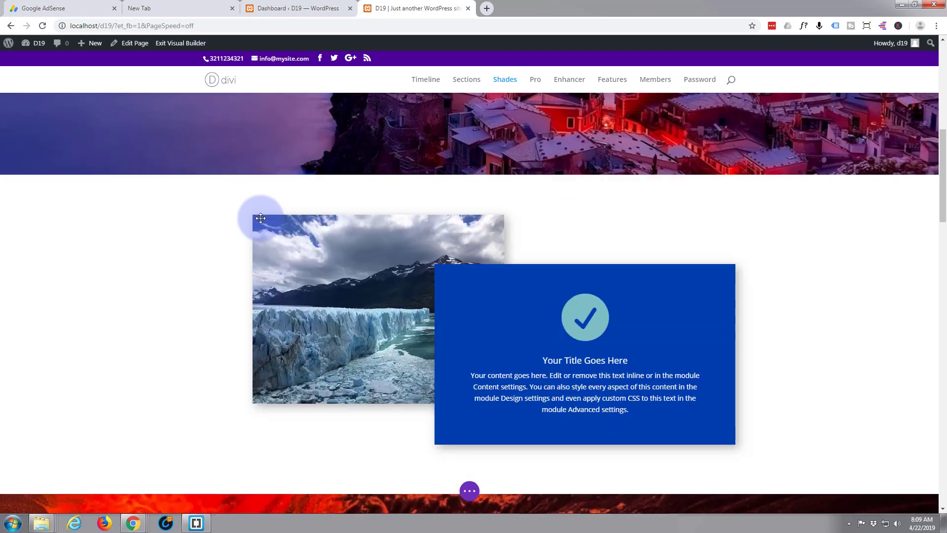
scroll(260, 218, down, 1)
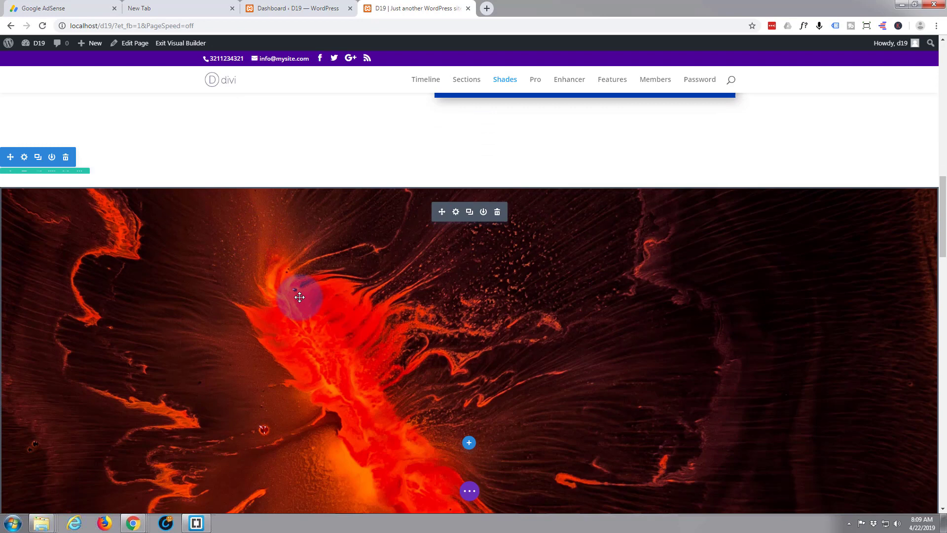
scroll(296, 292, down, 1)
scroll(296, 290, down, 3)
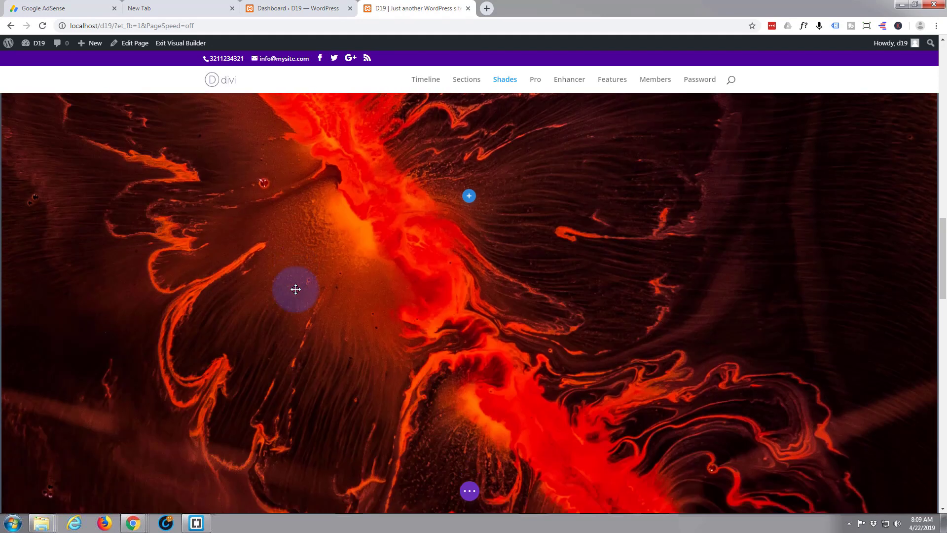
scroll(295, 289, down, 4)
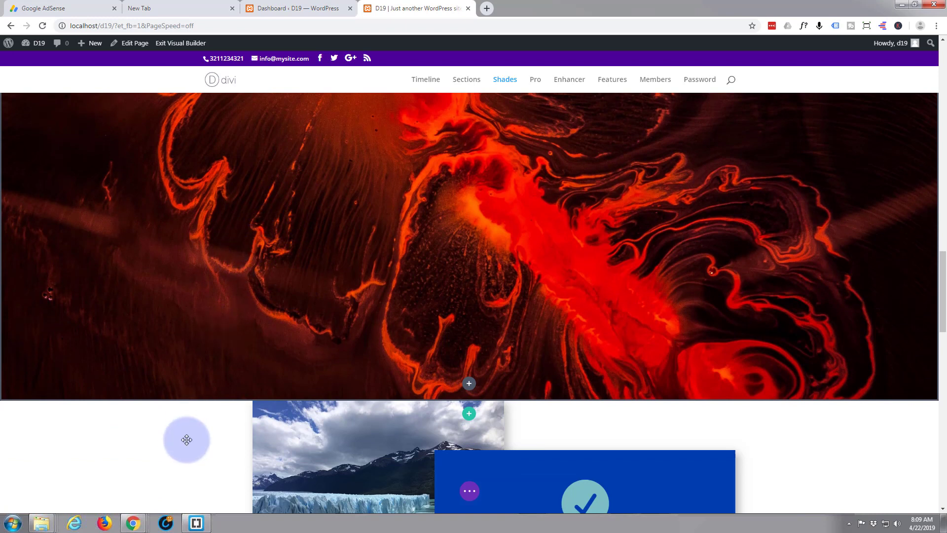
scroll(186, 437, down, 6)
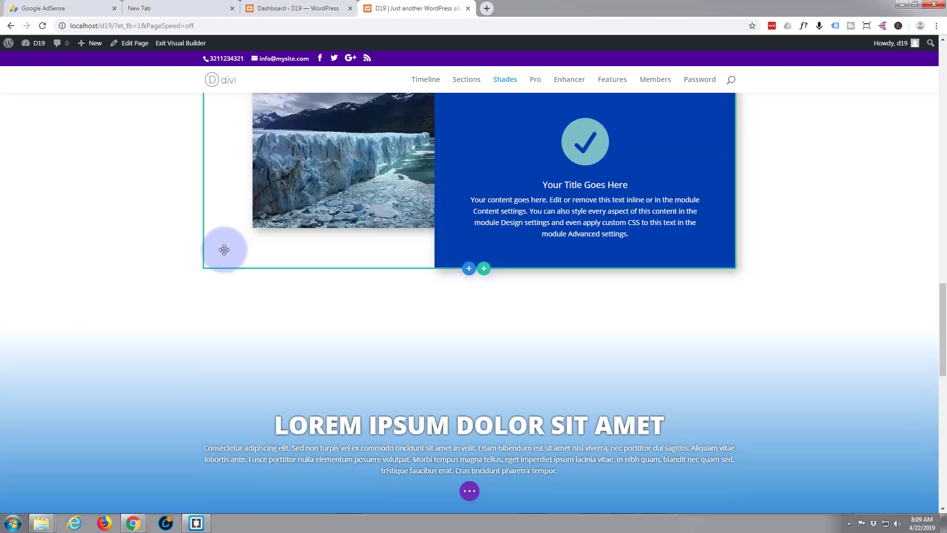
scroll(227, 237, up, 6)
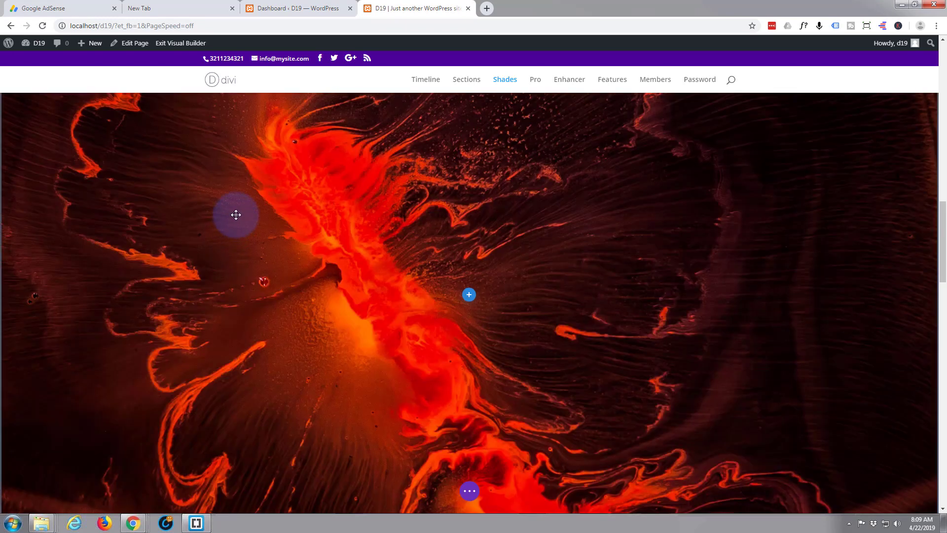
scroll(268, 436, down, 1)
scroll(269, 436, down, 1)
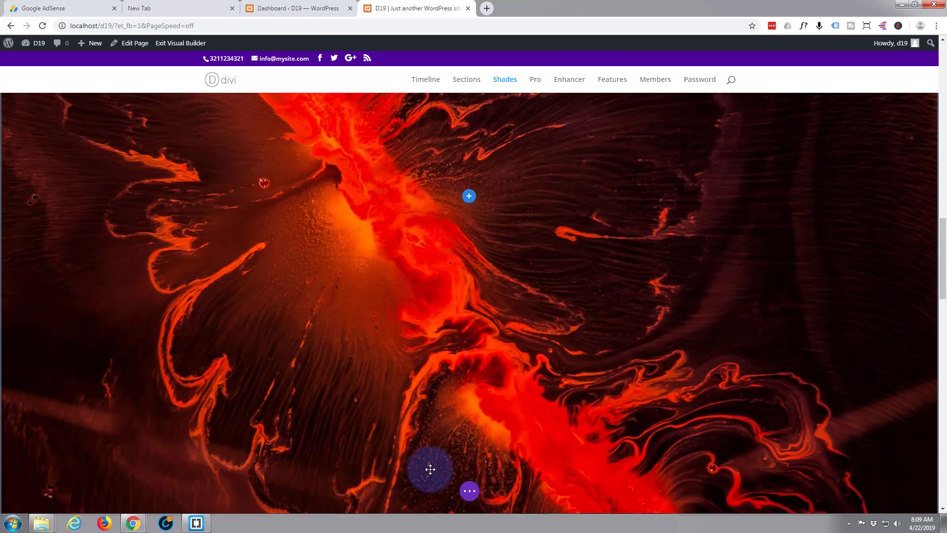
scroll(469, 490, down, 5)
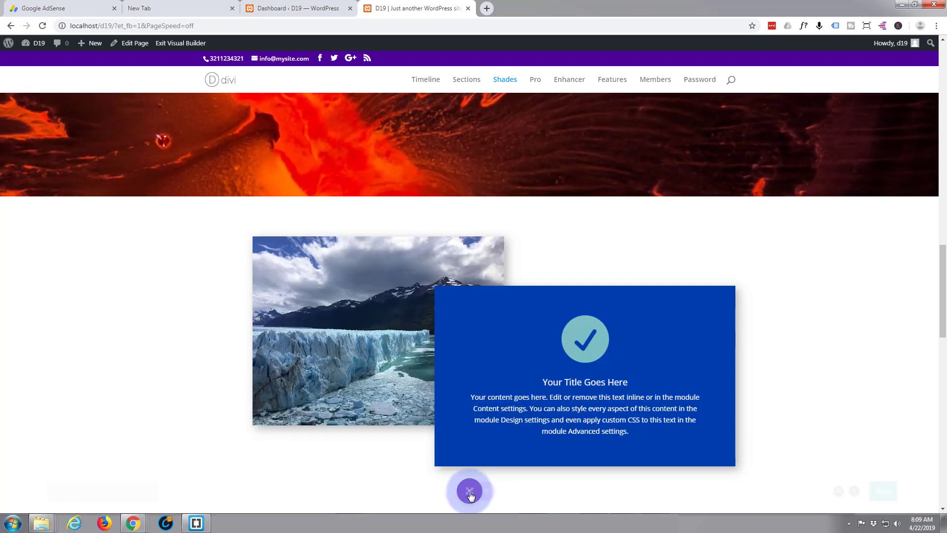
click(469, 491)
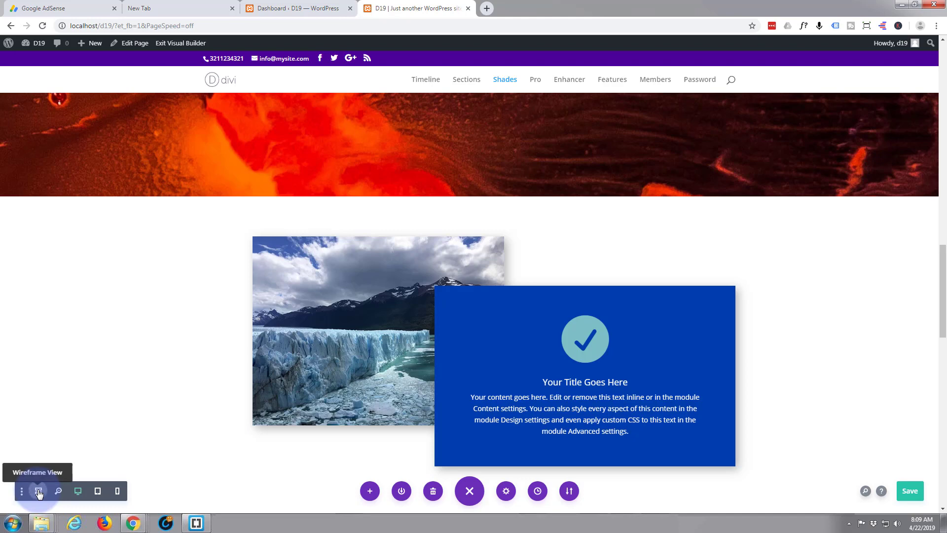
Step: Switch to Wireframe View and scroll through the page's section, row and module blocks
click(39, 492)
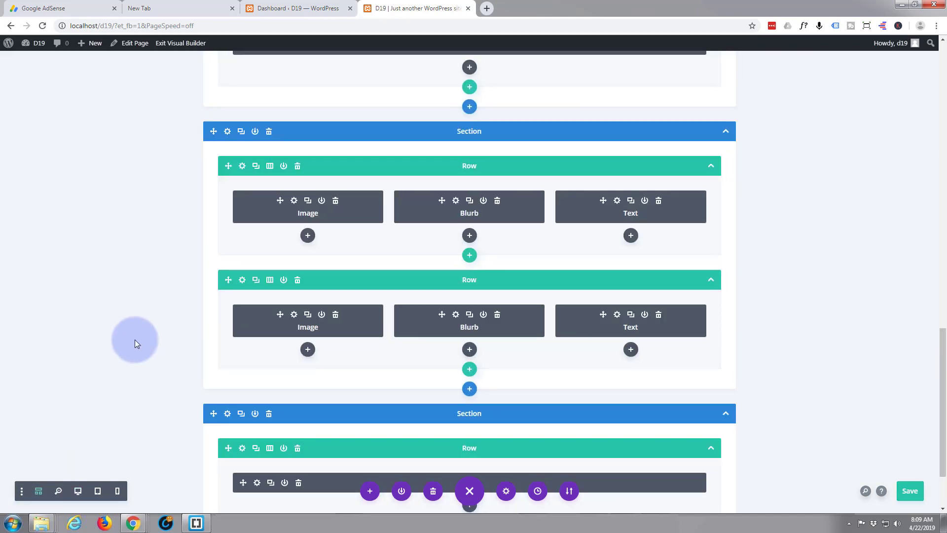
scroll(132, 298, down, 2)
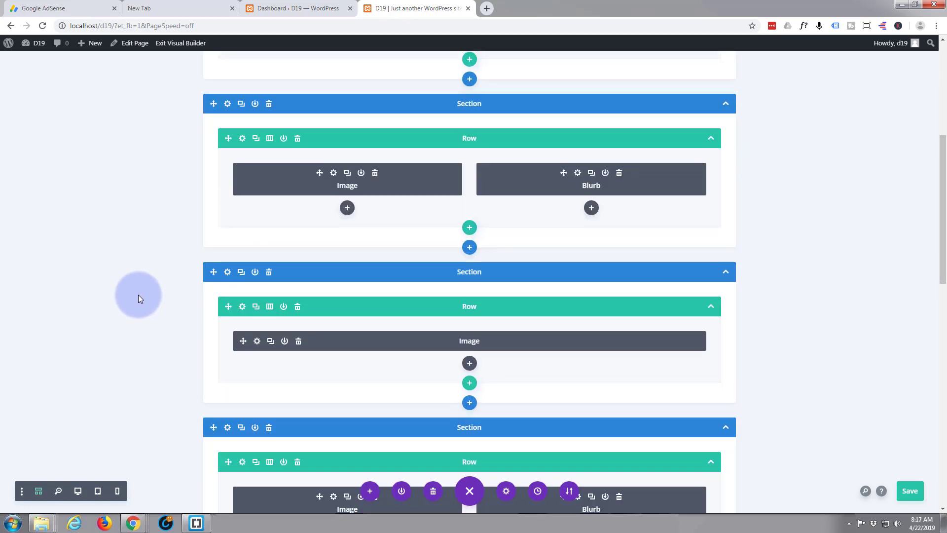
scroll(139, 295, up, 2)
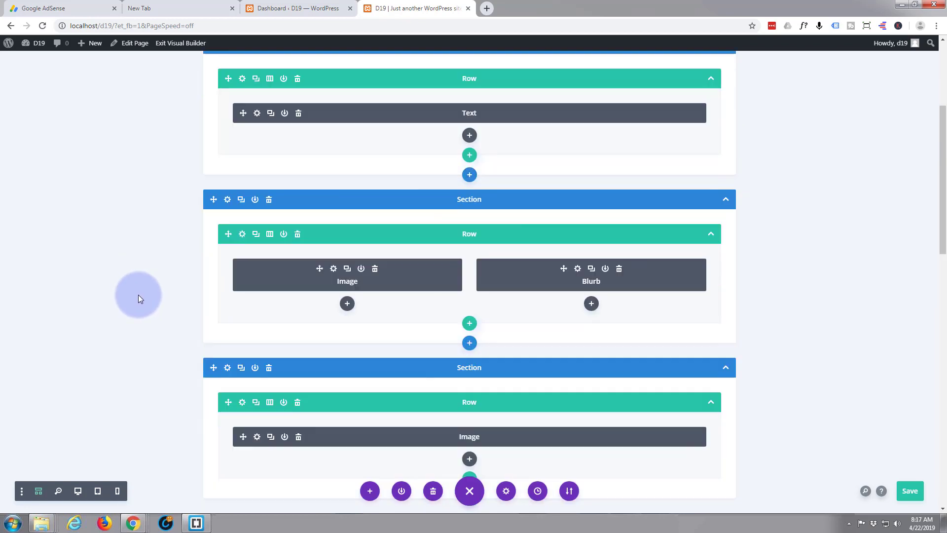
scroll(138, 295, down, 5)
scroll(138, 295, down, 10)
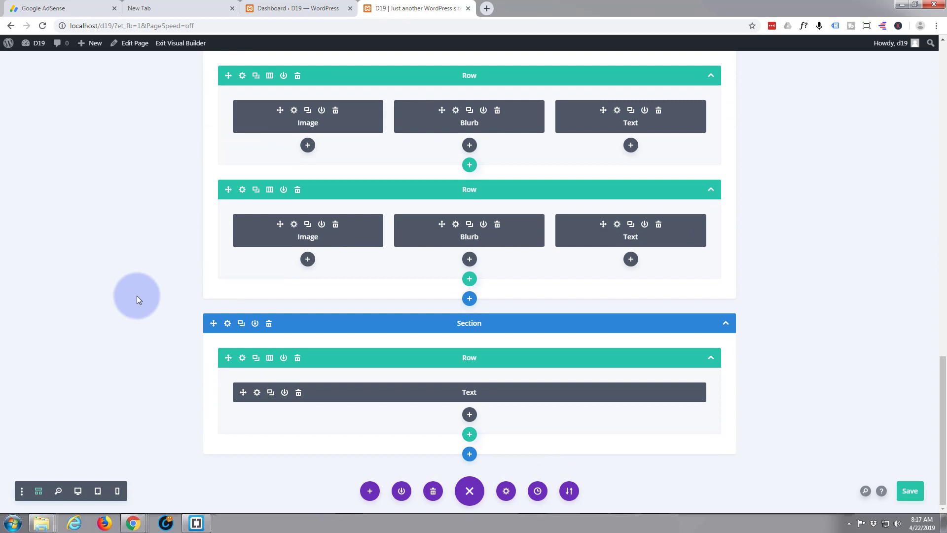
scroll(152, 298, up, 8)
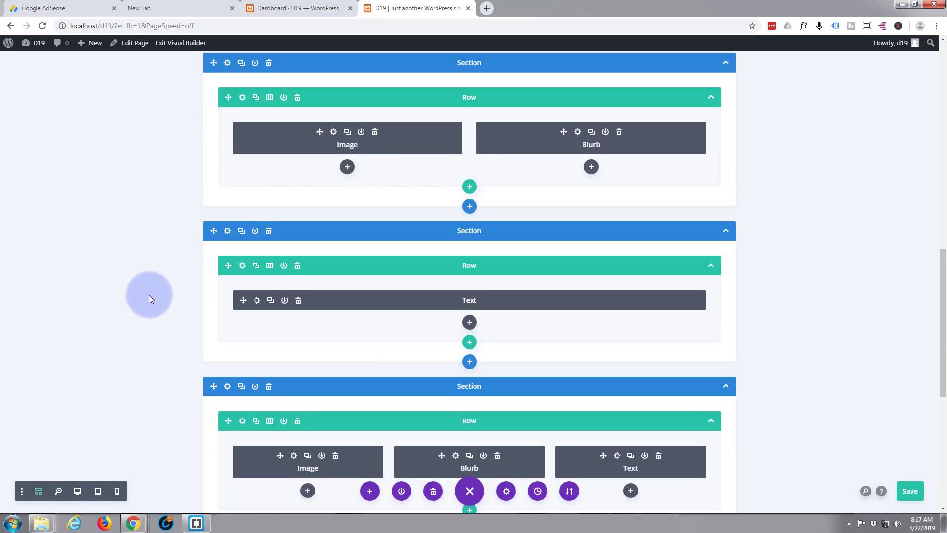
scroll(148, 295, up, 6)
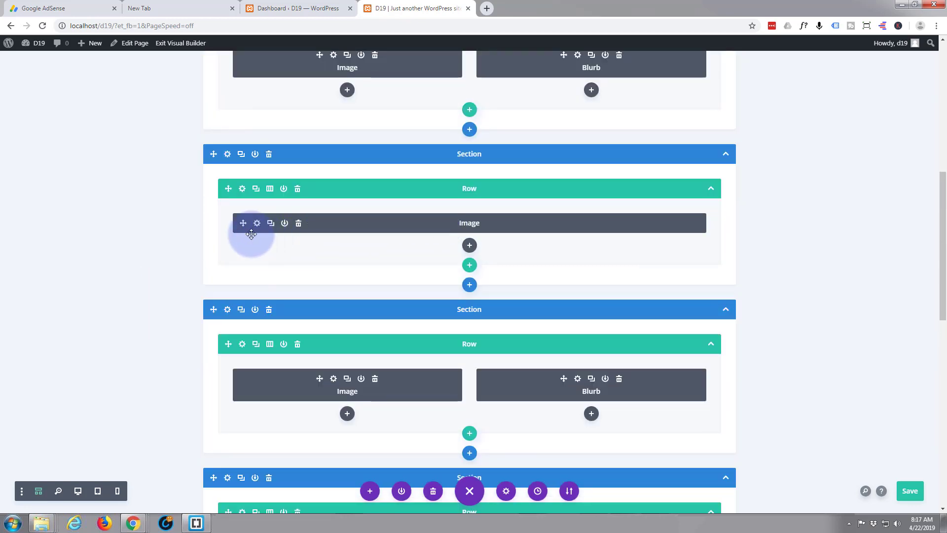
Step: Add a one-column row below the Image row with a Blurb titled 'My Amazing Title'
click(469, 265)
click(412, 345)
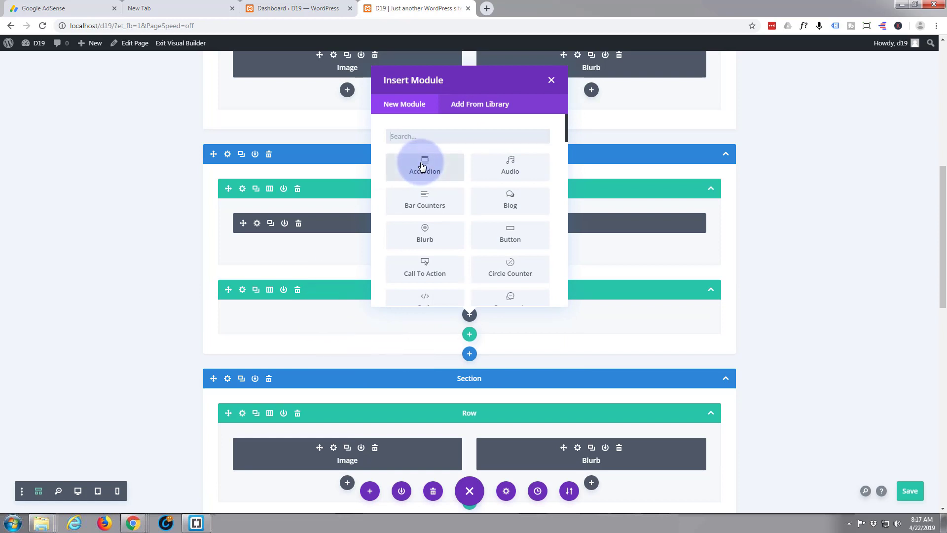
click(427, 239)
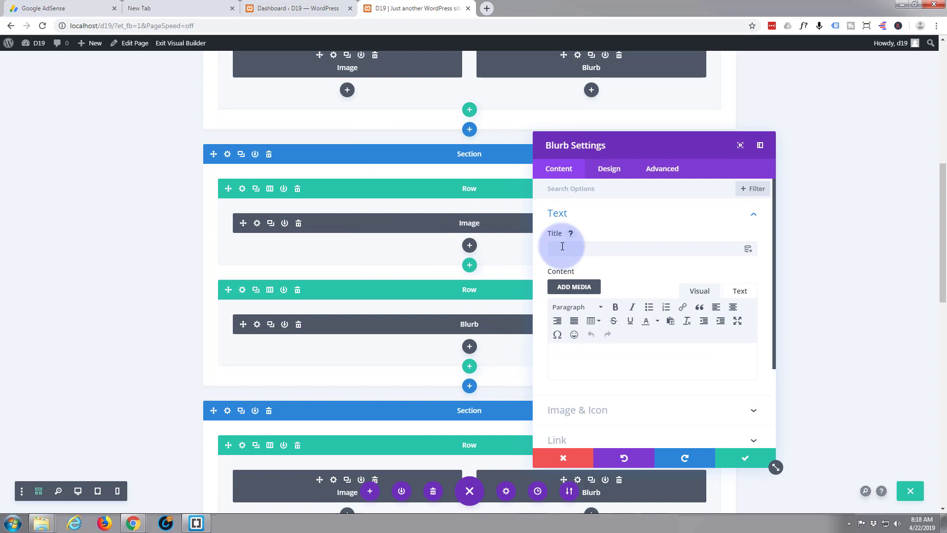
text(My Amazing Tit)
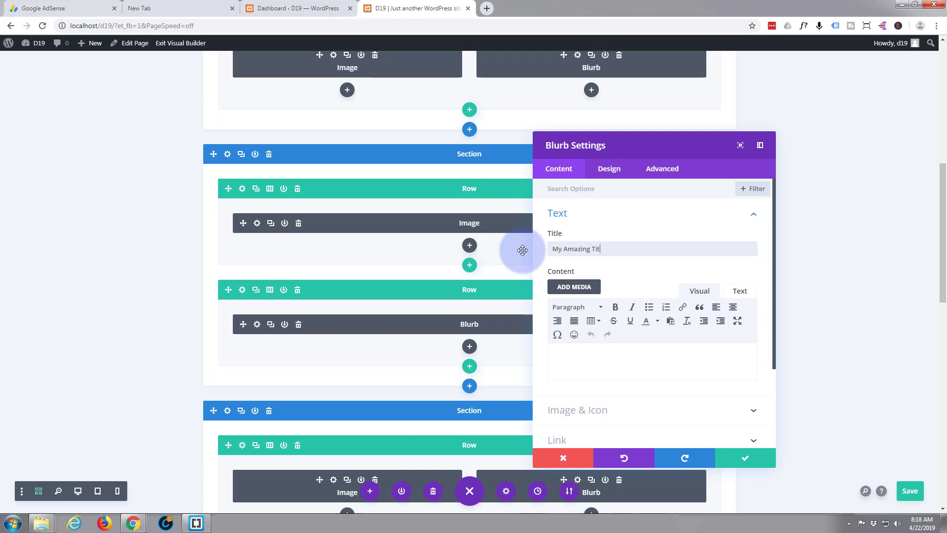
text(le)
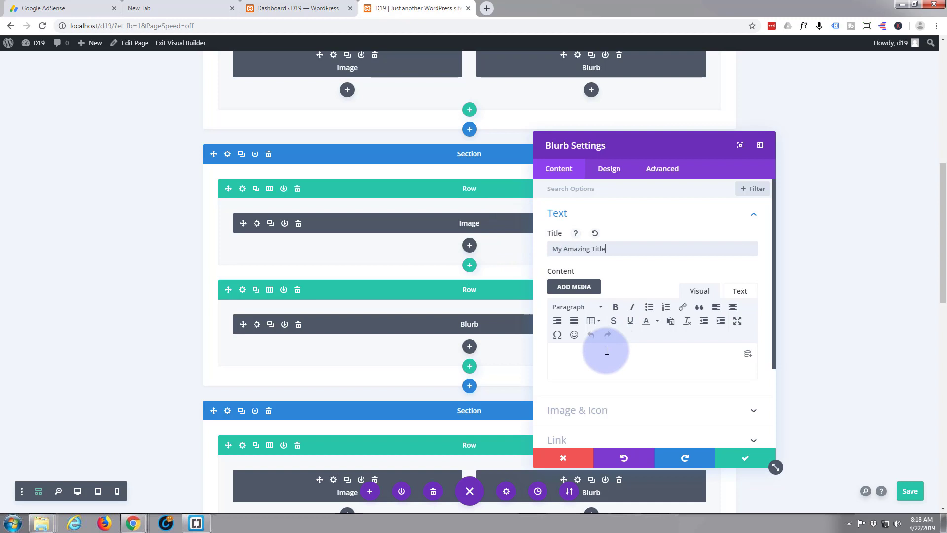
Step: Open lipsum.com in a new tab, generate Lorem Ipsum, and select the first paragraph's opening sentences
click(485, 8)
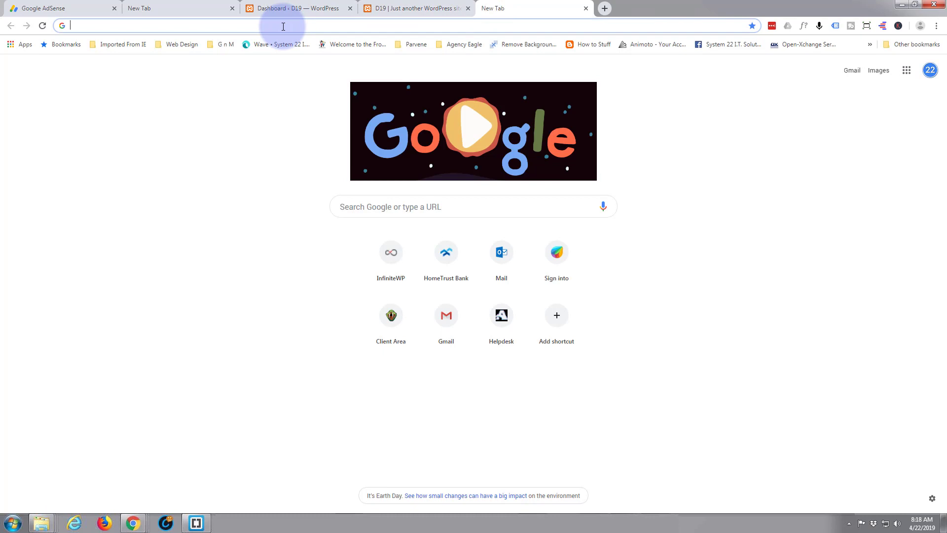
text(lipsum)
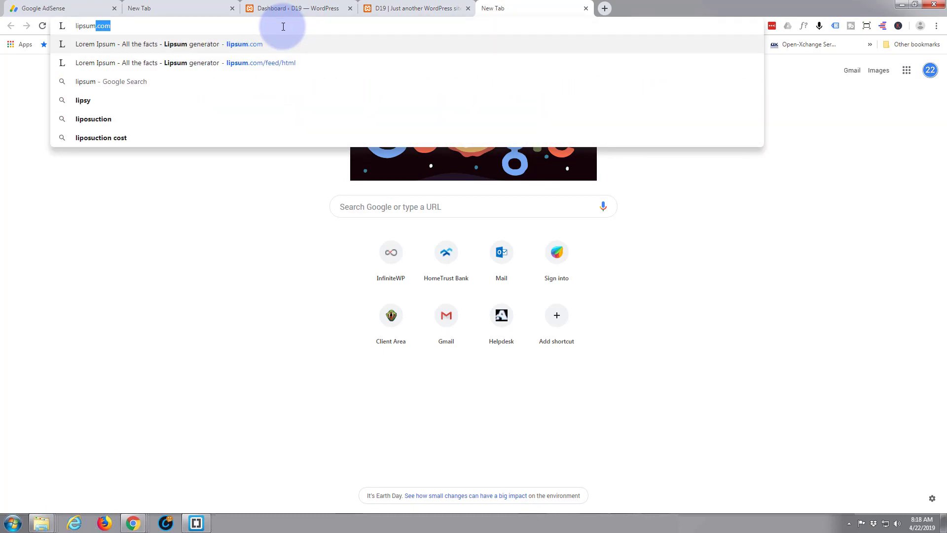
text(.com)
key(Return)
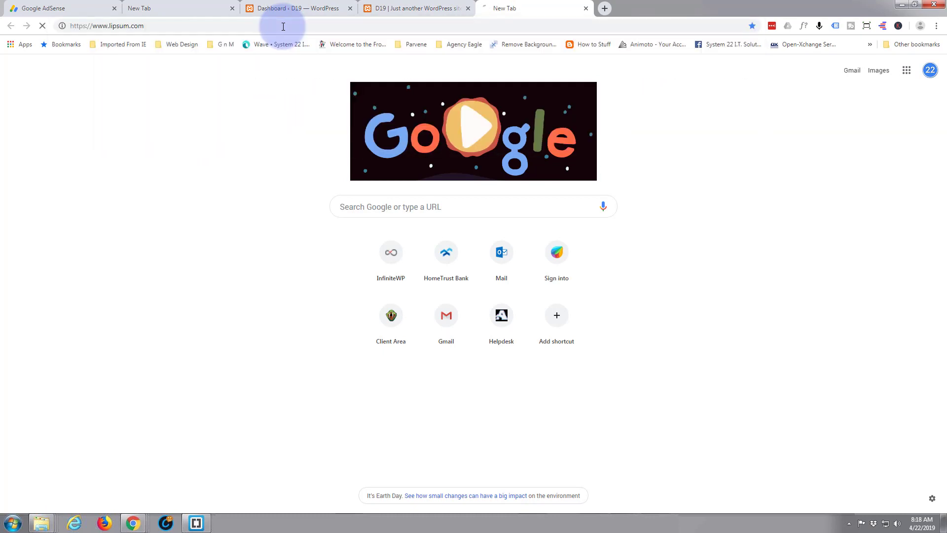
scroll(538, 225, down, 2)
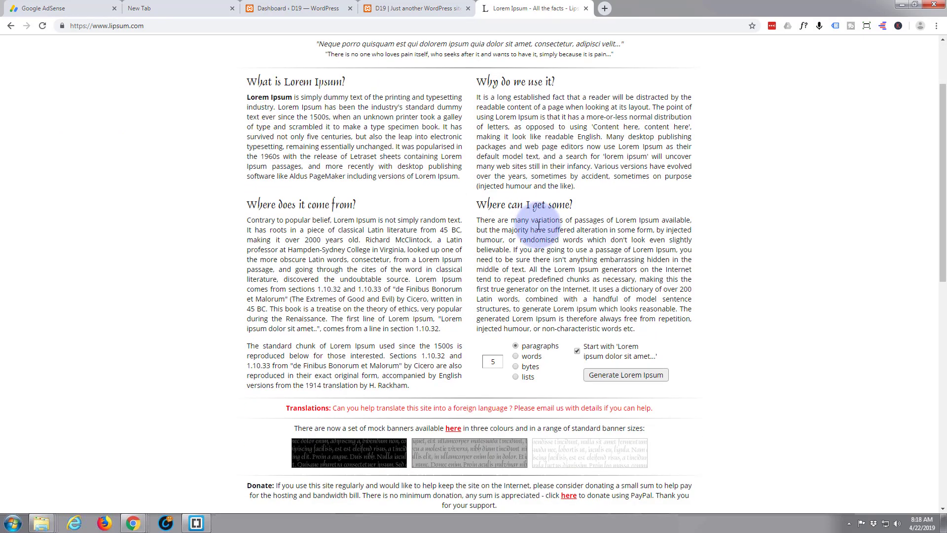
click(600, 374)
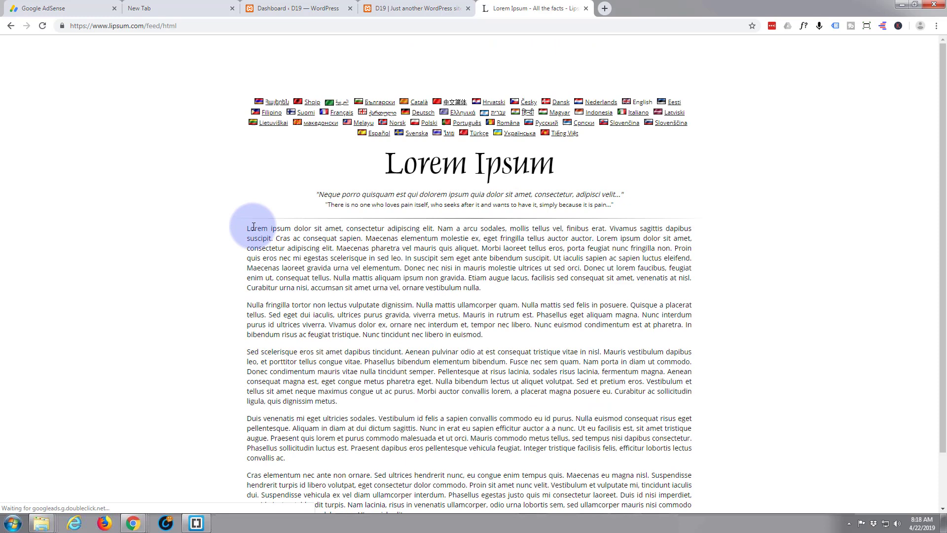
drag(247, 227, 336, 248)
key(ctrl+c)
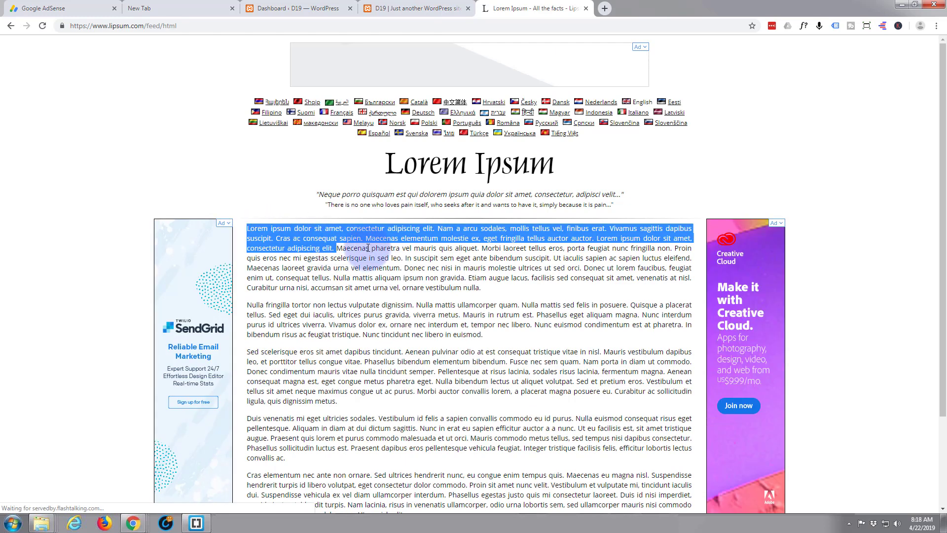
Step: Paste the Lorem ipsum text into the blurb's body content
click(400, 8)
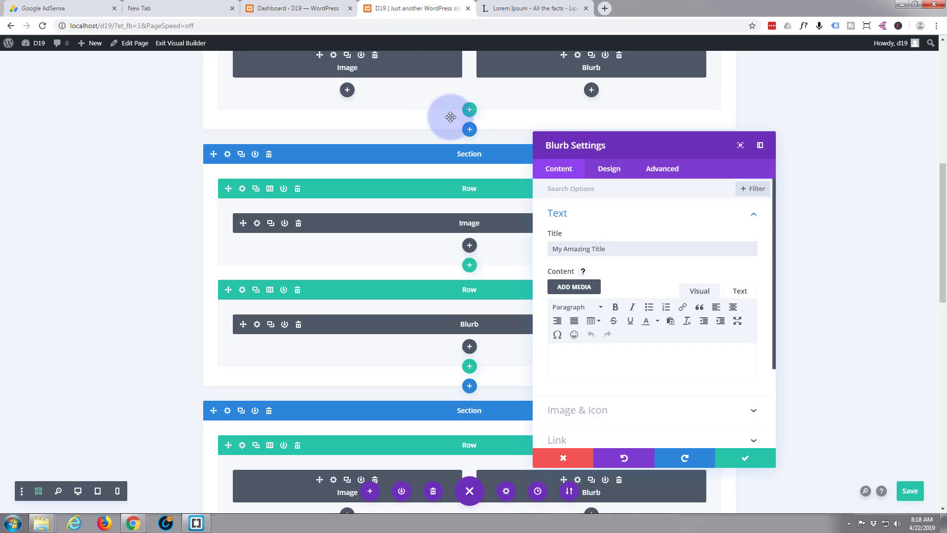
key(ctrl+v)
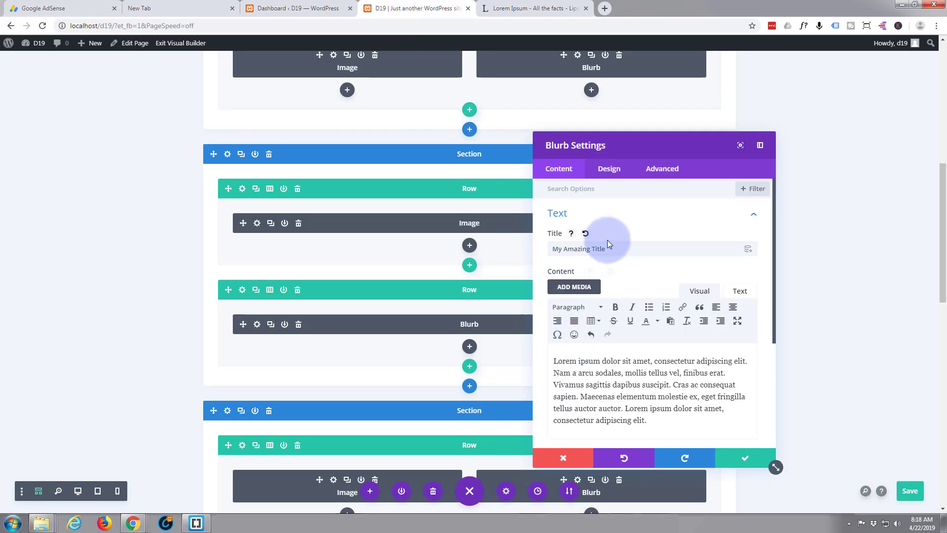
scroll(605, 232, down, 4)
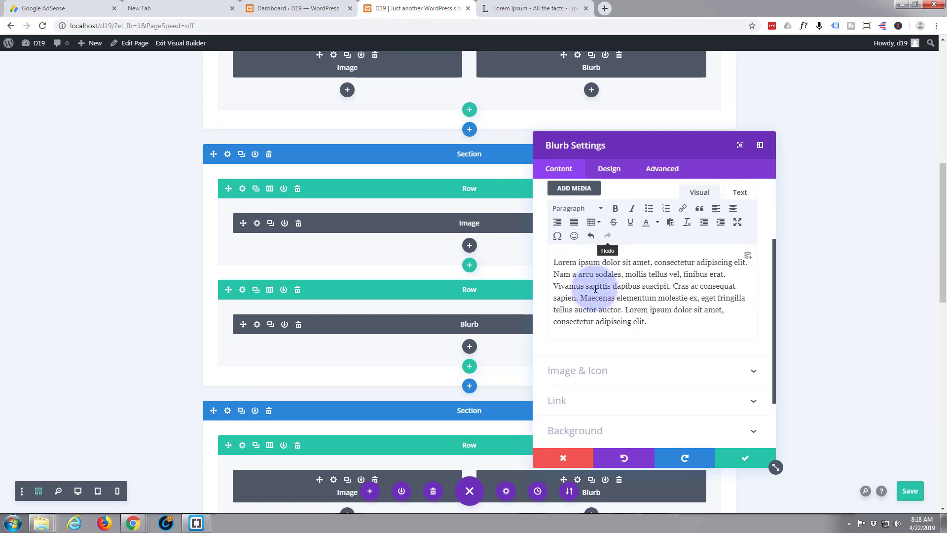
Step: Replace the blurb's image with an icon and choose one
click(593, 304)
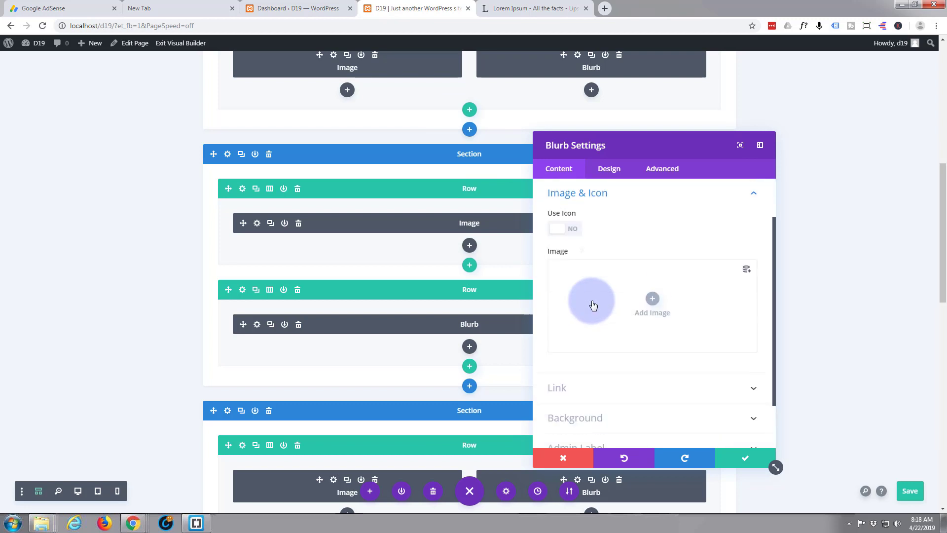
click(573, 232)
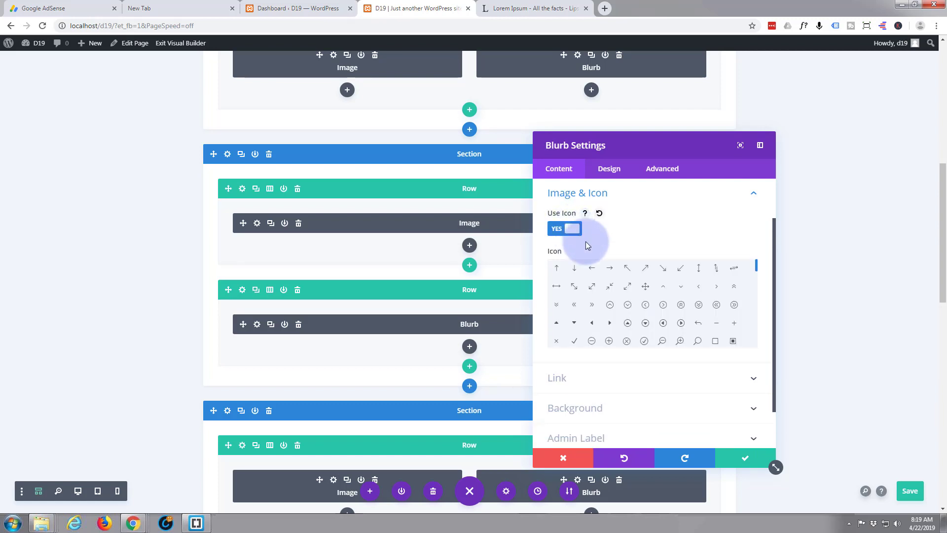
click(611, 308)
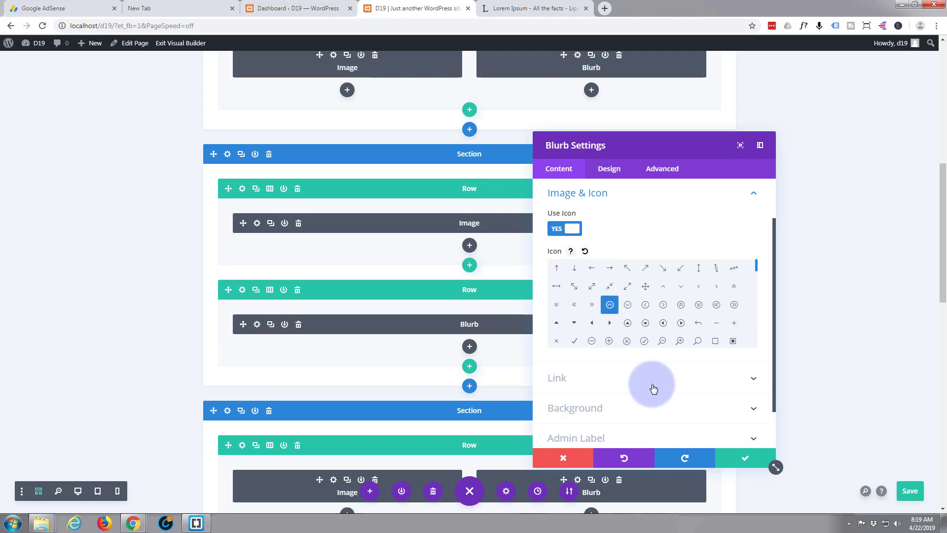
click(614, 172)
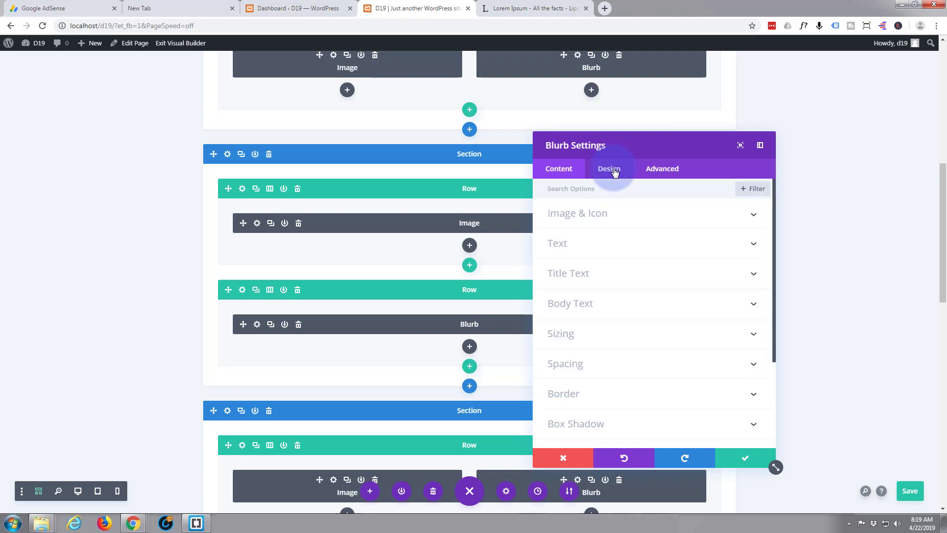
Step: Make the blurb icon white and set its text color to Light
click(639, 215)
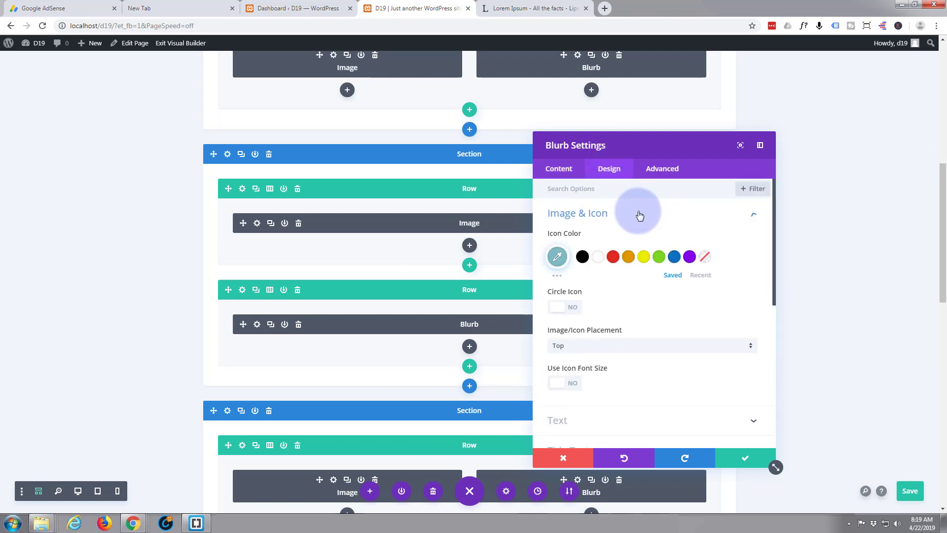
click(599, 262)
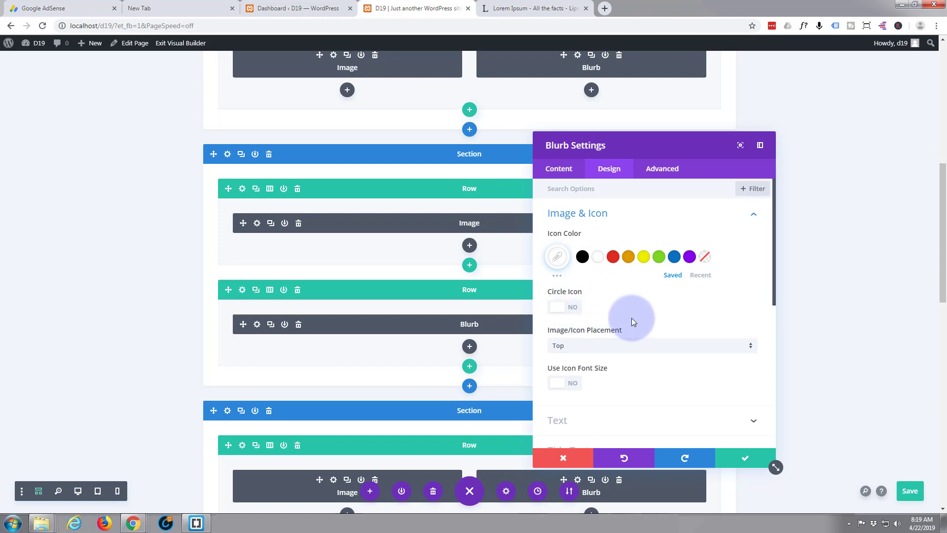
scroll(601, 329, down, 2)
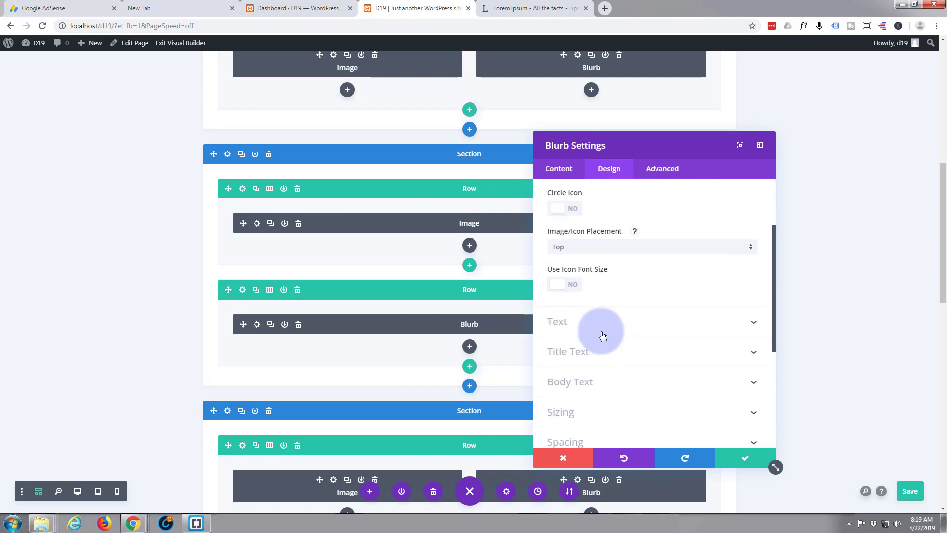
click(597, 327)
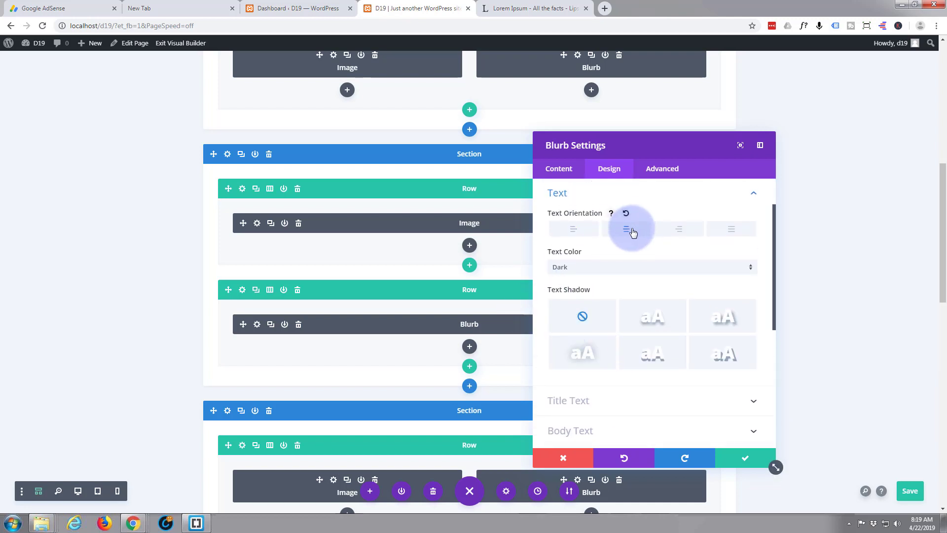
scroll(623, 283, down, 2)
scroll(625, 280, up, 1)
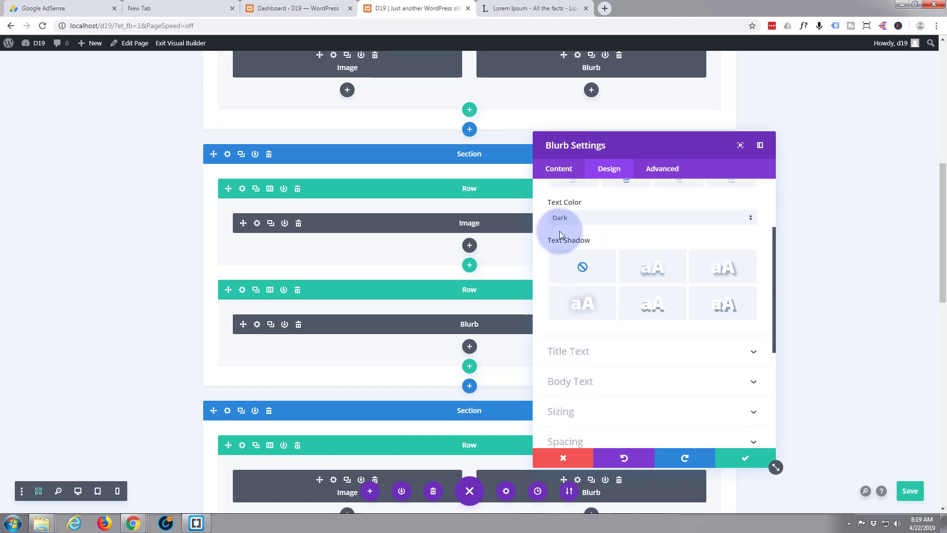
click(747, 218)
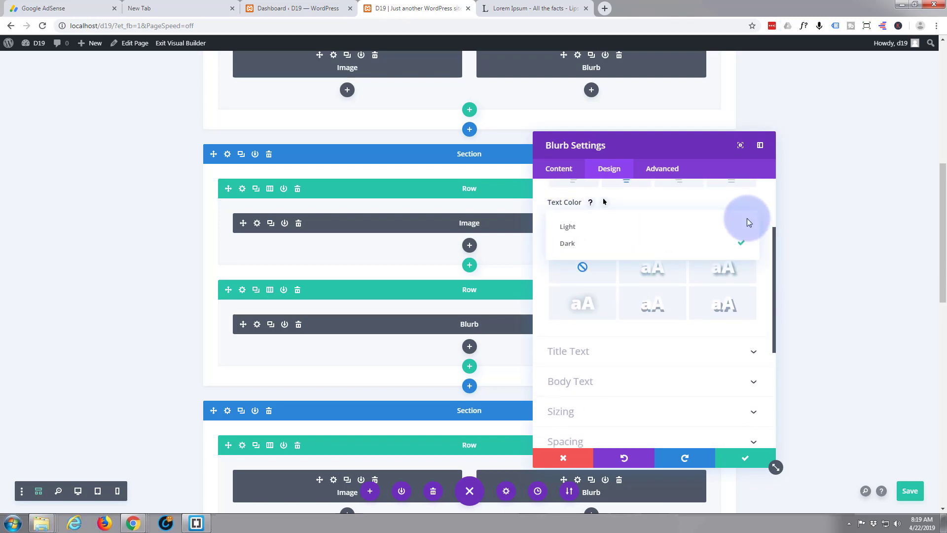
click(618, 236)
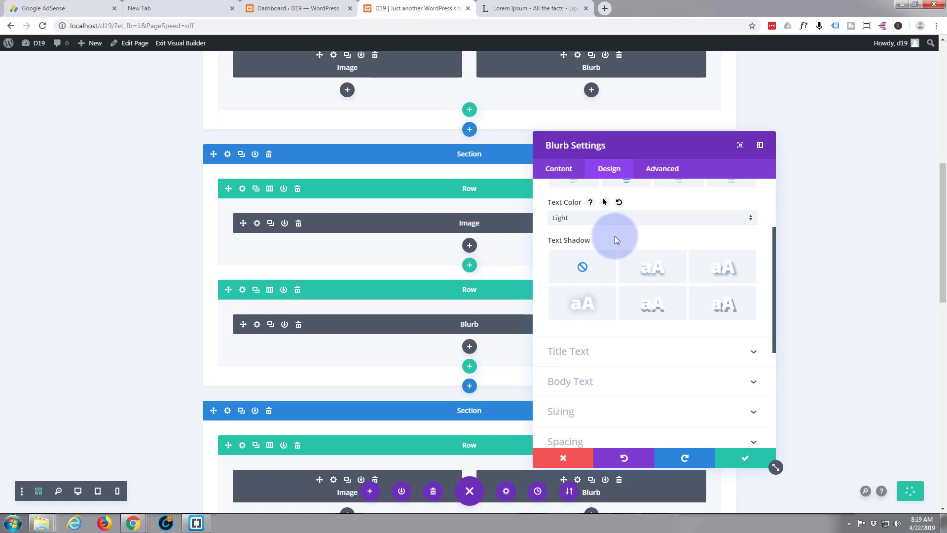
Step: Increase the blurb title text size from 18 to about 40px
click(615, 356)
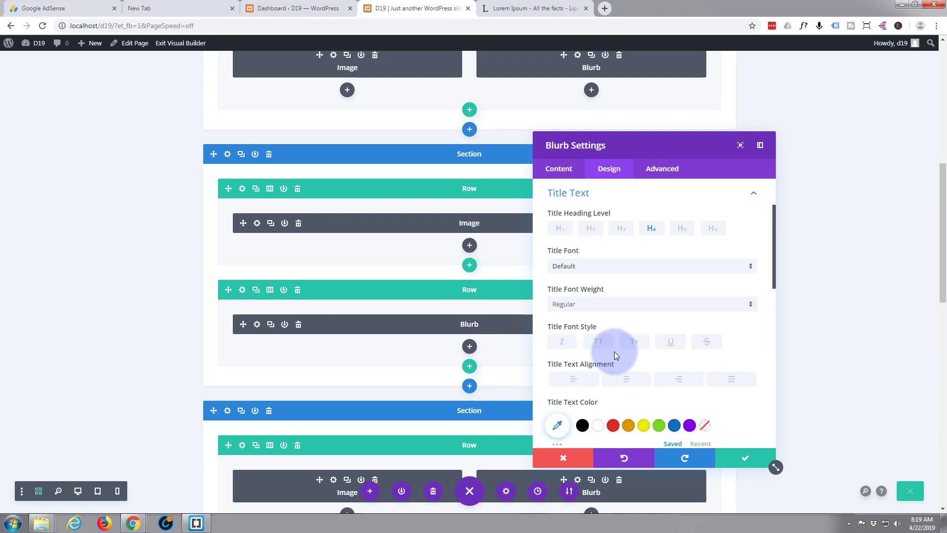
scroll(614, 346, down, 1)
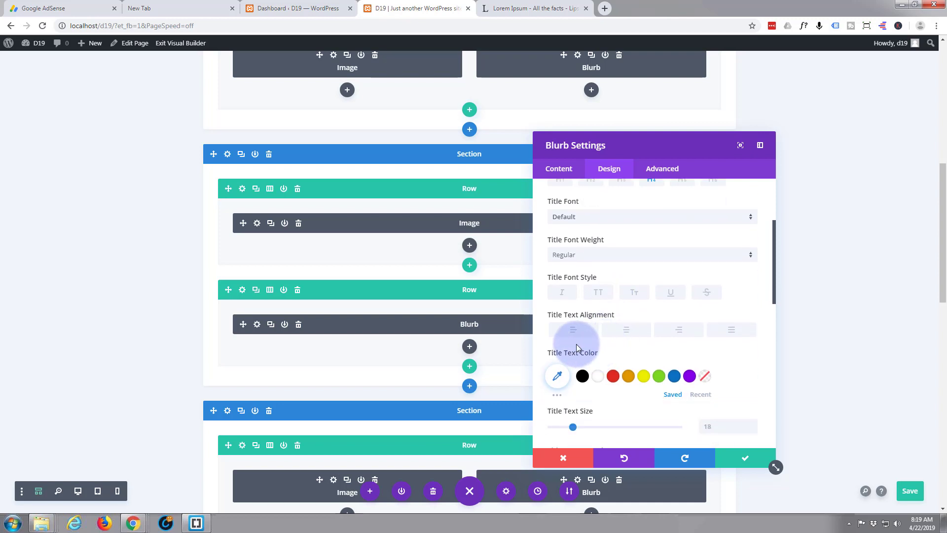
scroll(572, 398, down, 1)
scroll(572, 397, down, 2)
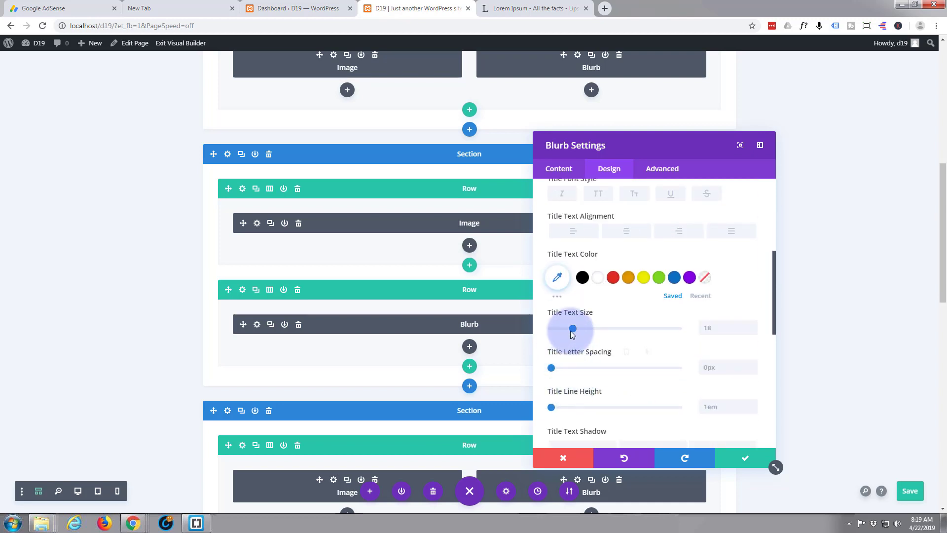
drag(581, 328, 573, 328)
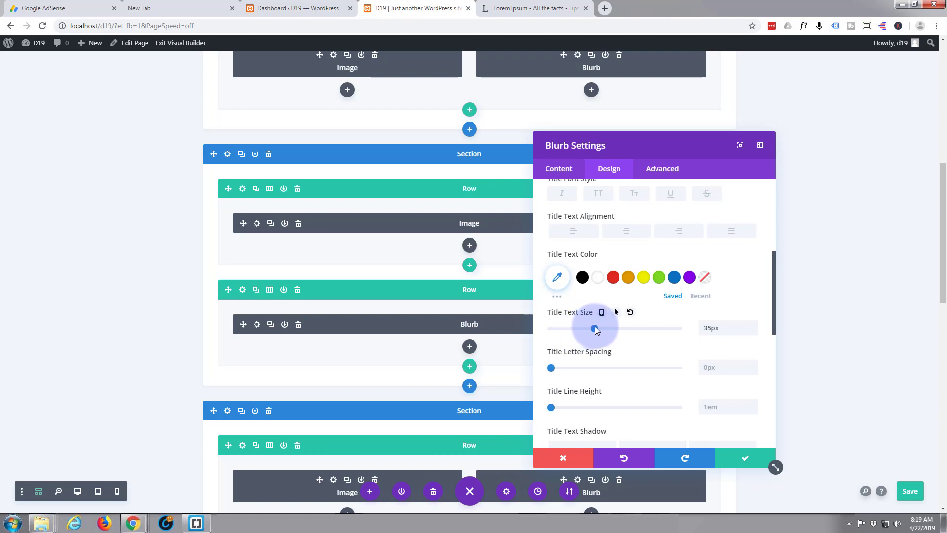
drag(596, 330, 604, 330)
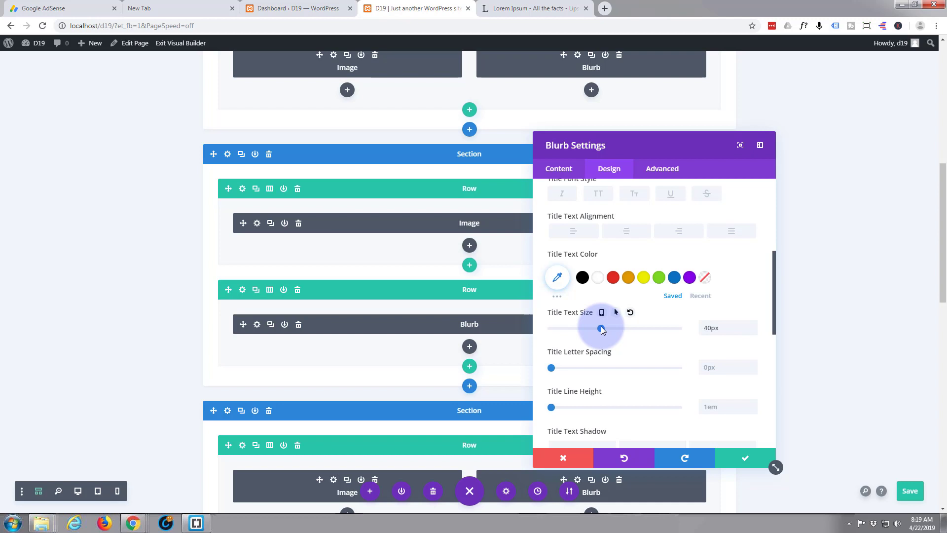
click(619, 169)
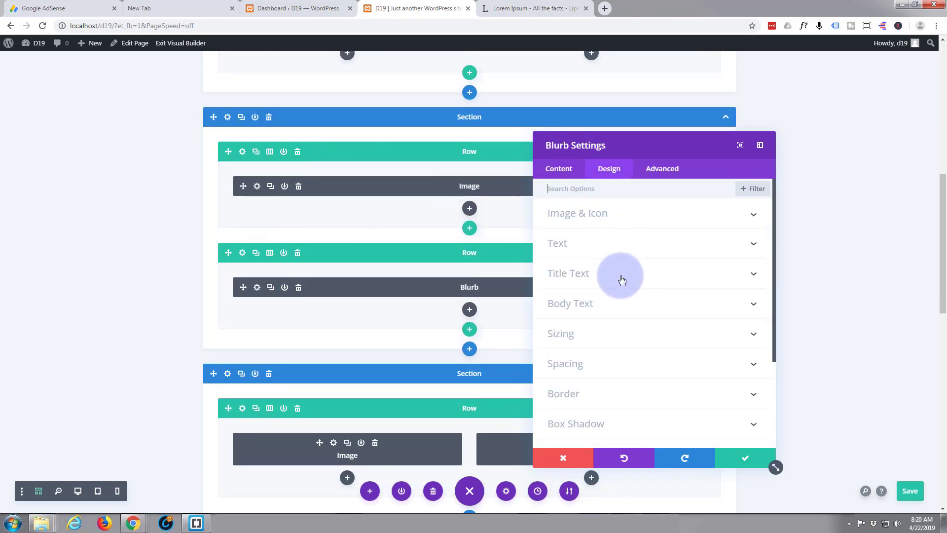
Step: Give the blurb a -40vw top margin and save its settings
click(618, 171)
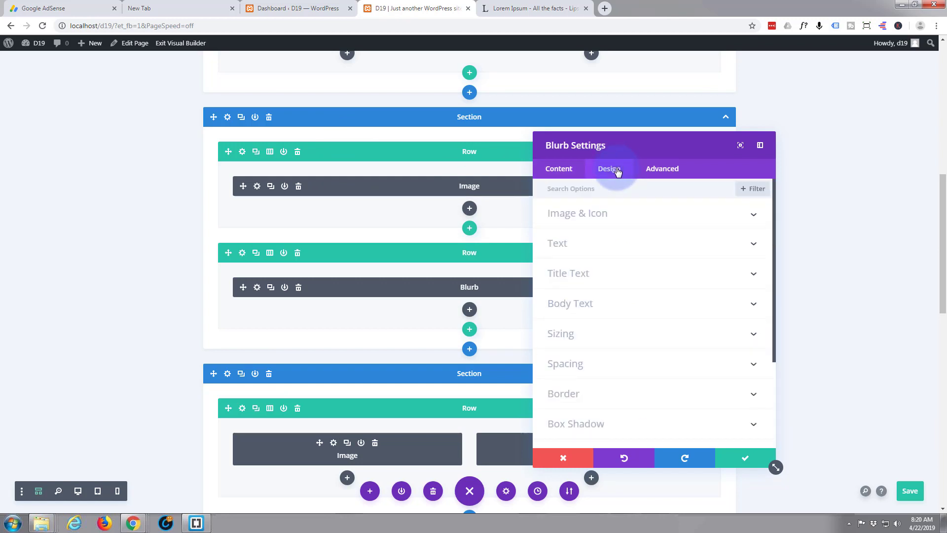
click(611, 368)
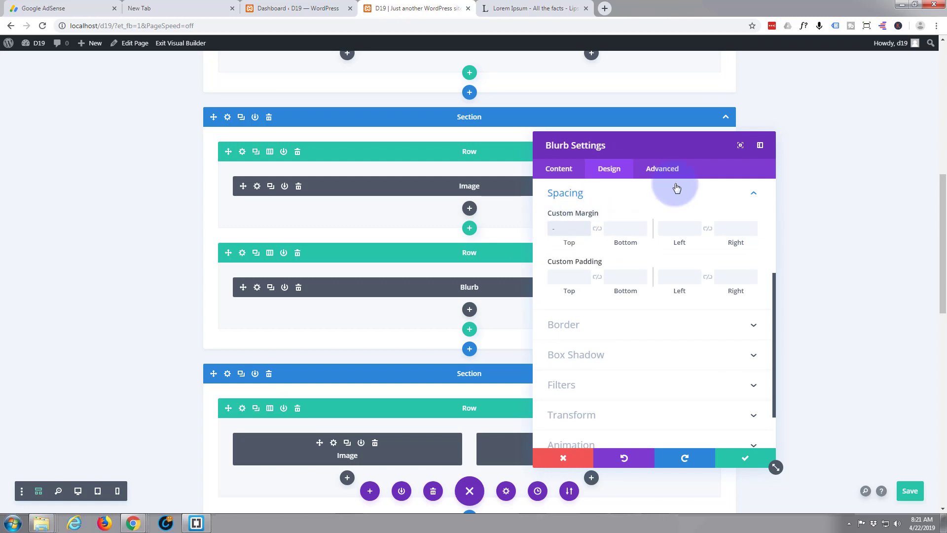
text(pxvw)
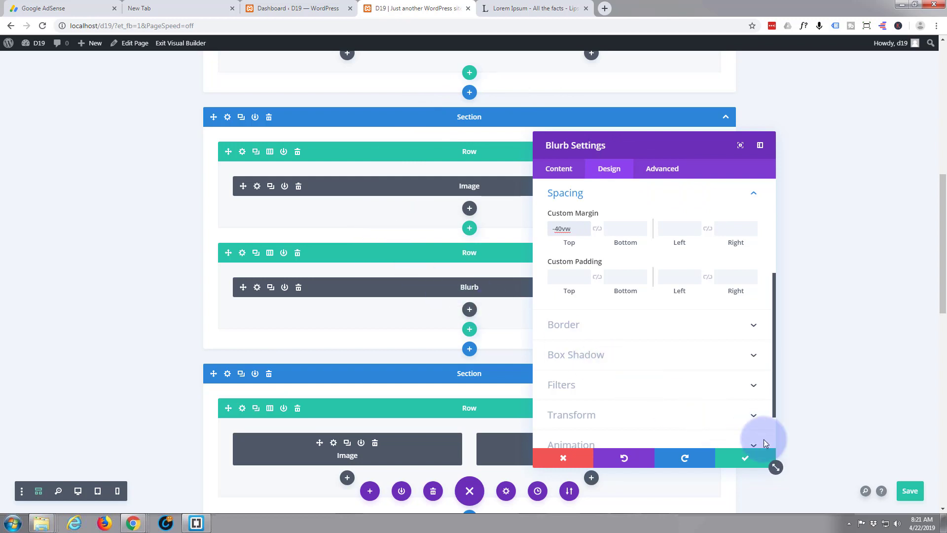
click(746, 463)
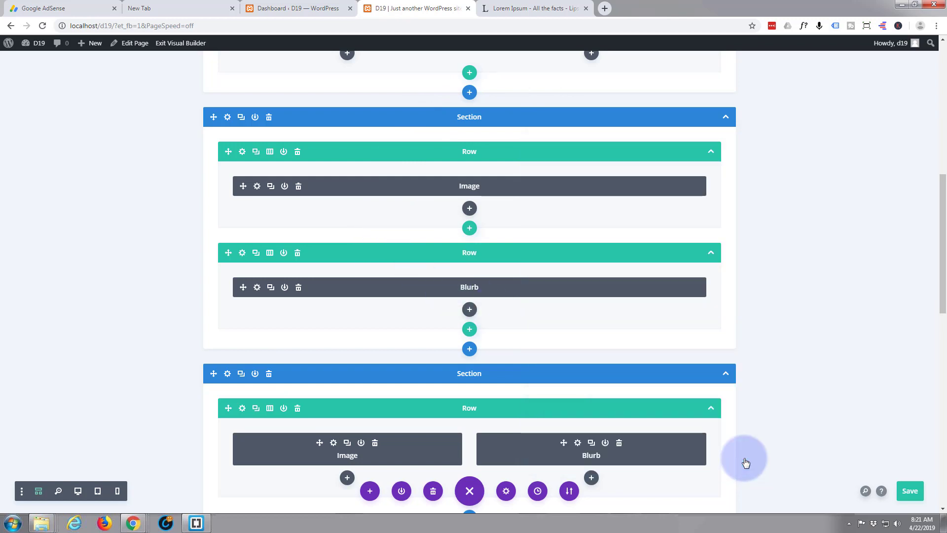
click(78, 491)
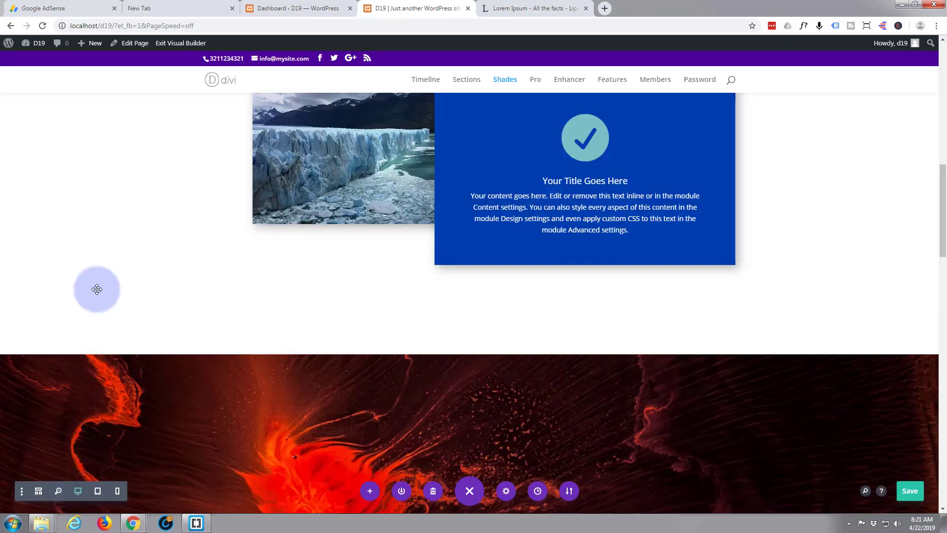
scroll(79, 220, down, 5)
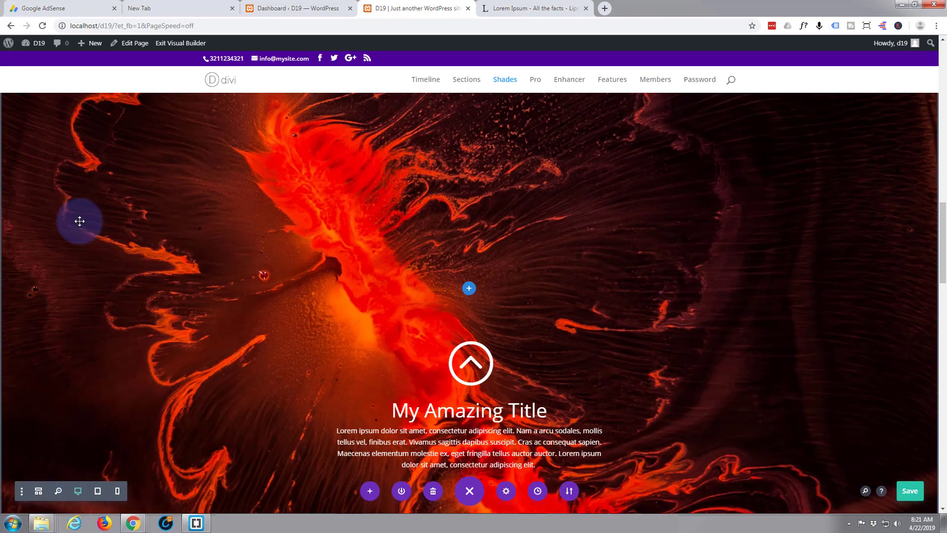
scroll(313, 326, down, 4)
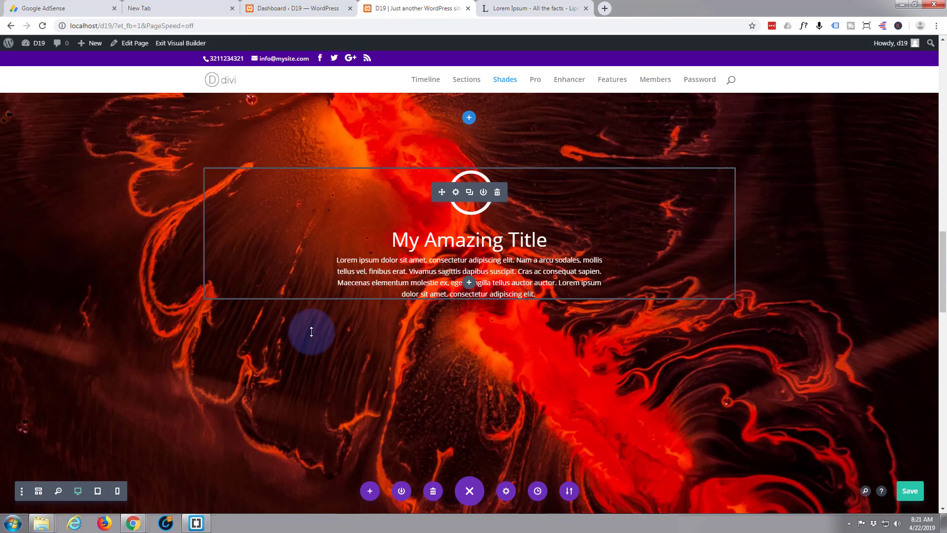
scroll(309, 327, up, 3)
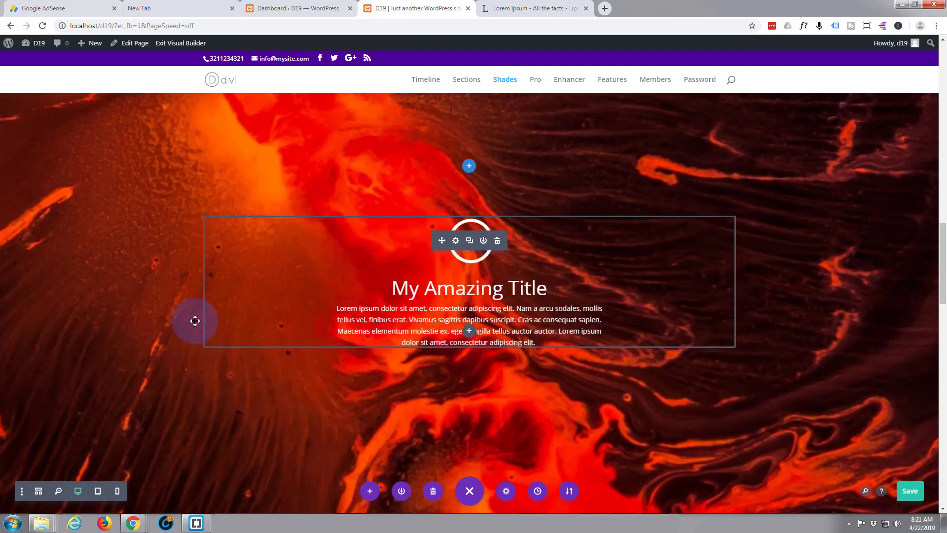
scroll(194, 321, up, 2)
scroll(191, 296, up, 1)
scroll(154, 74, down, 5)
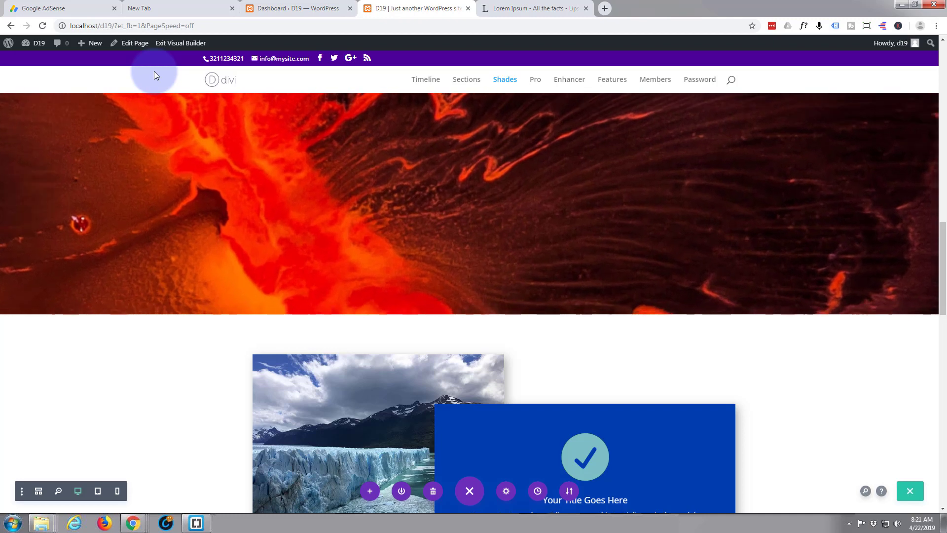
scroll(154, 74, up, 1)
scroll(147, 157, up, 1)
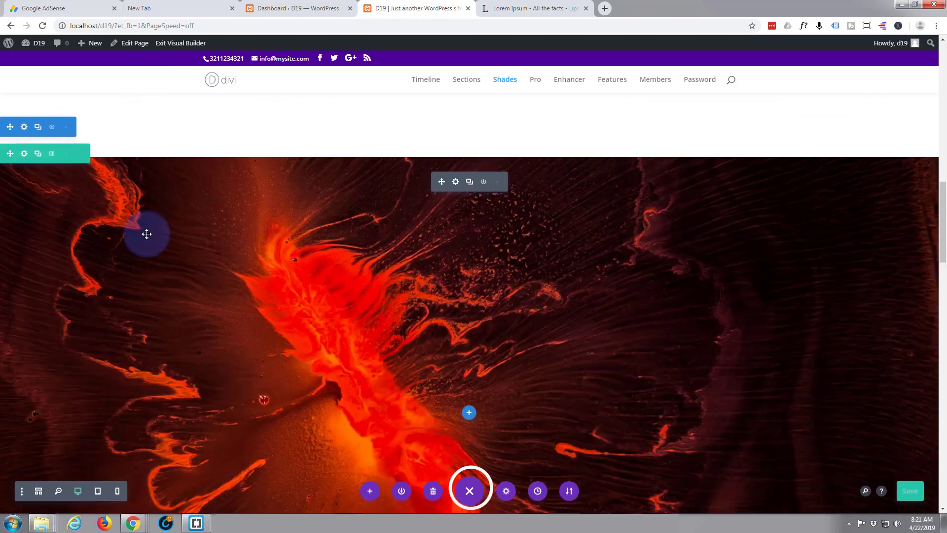
scroll(143, 270, down, 2)
scroll(147, 271, down, 3)
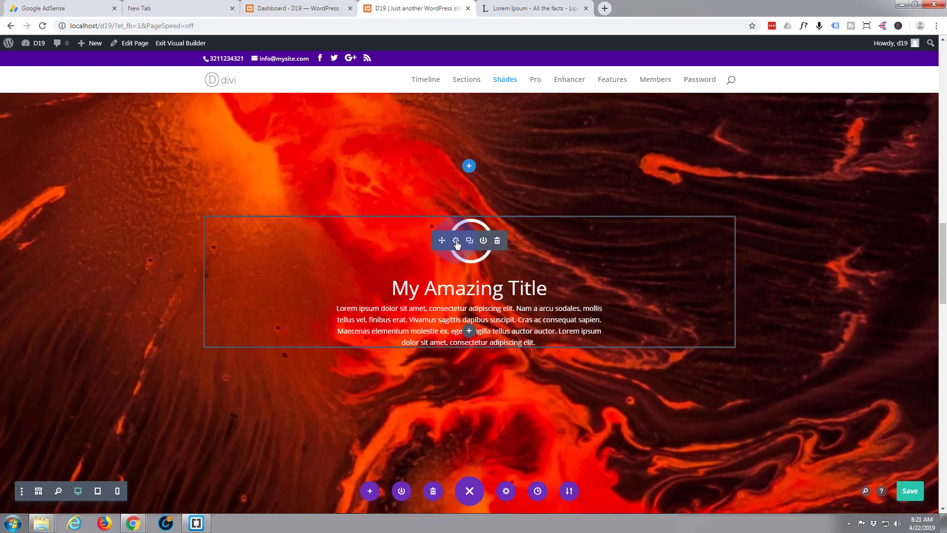
Step: Open the blurb's Design spacing options and select its -40vw top margin value
click(457, 242)
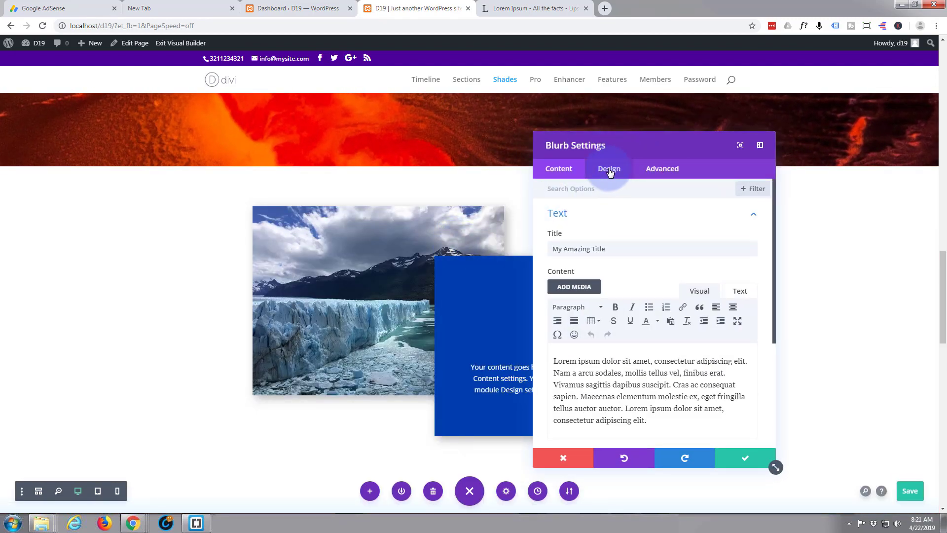
click(629, 169)
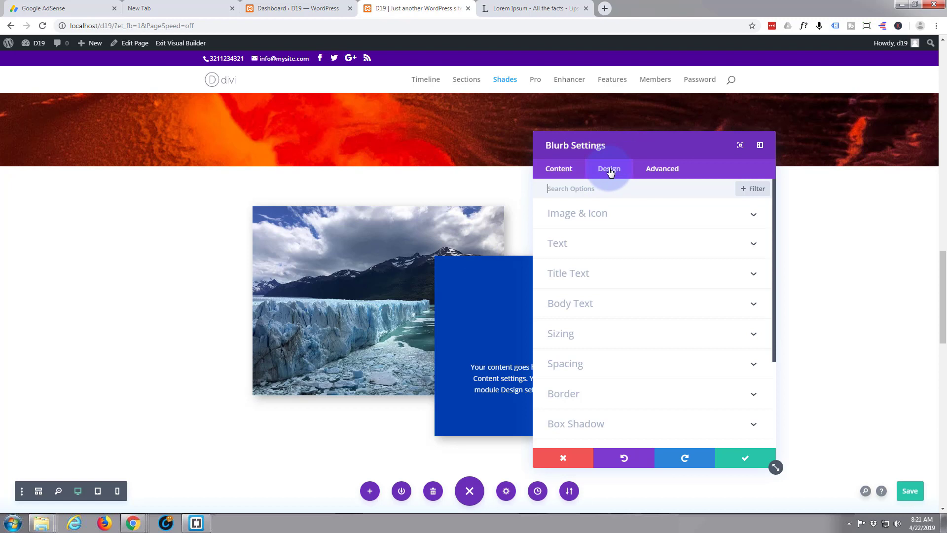
click(605, 365)
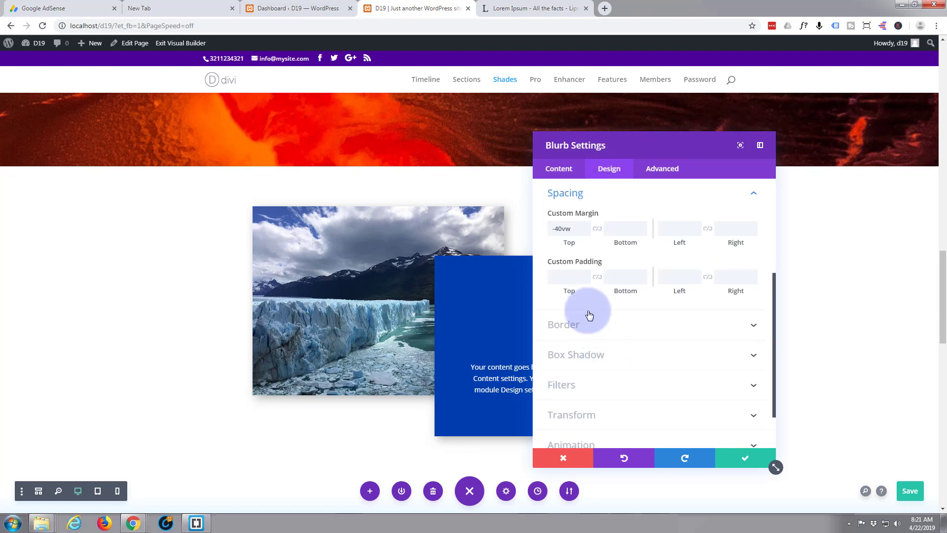
click(556, 229)
drag(556, 230, 568, 233)
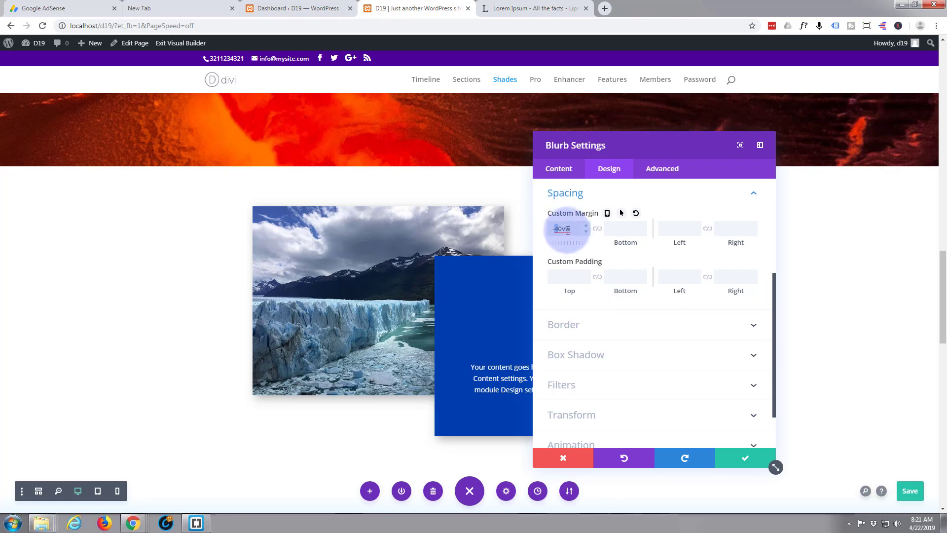
Step: Raise the blurb's top margin step by step to -68vw and save the settings
text(5)
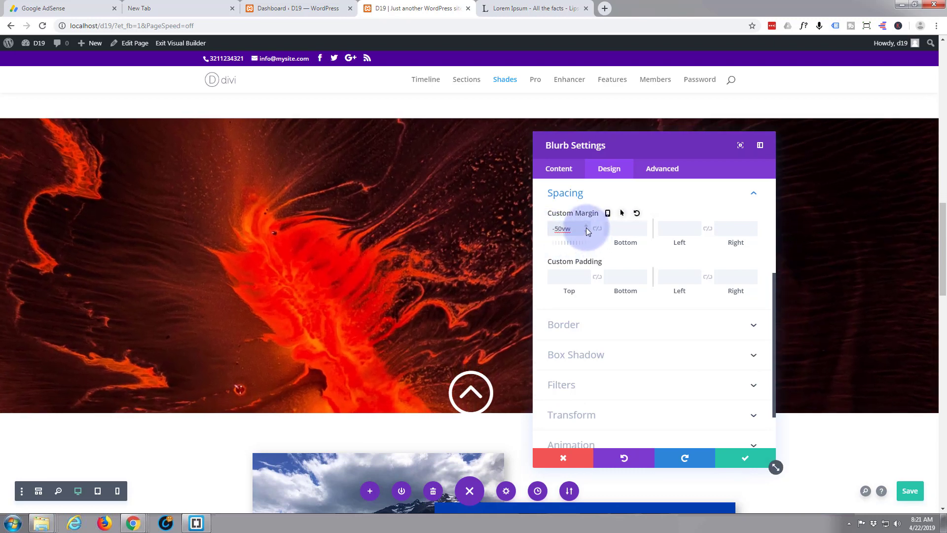
click(586, 226)
click(587, 231)
click(587, 230)
click(587, 231)
click(587, 231)
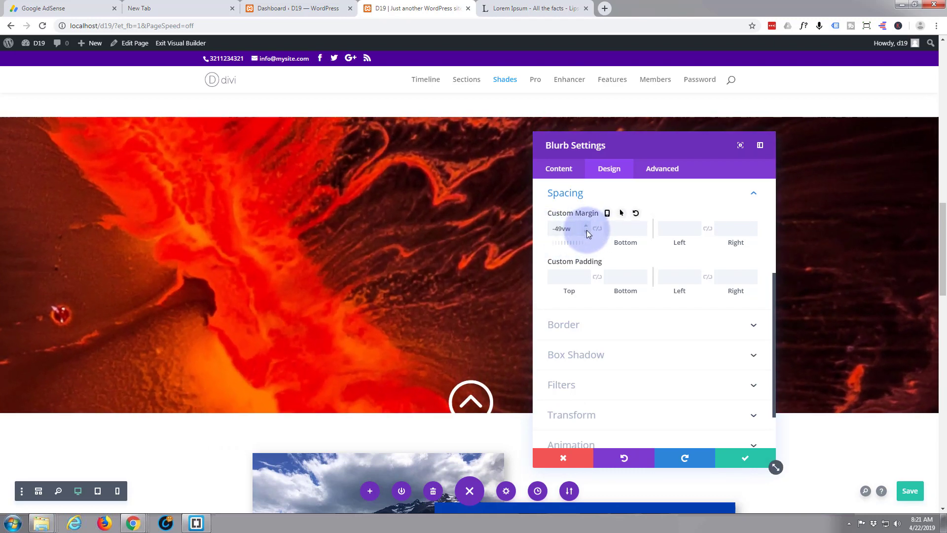
click(587, 230)
click(587, 230)
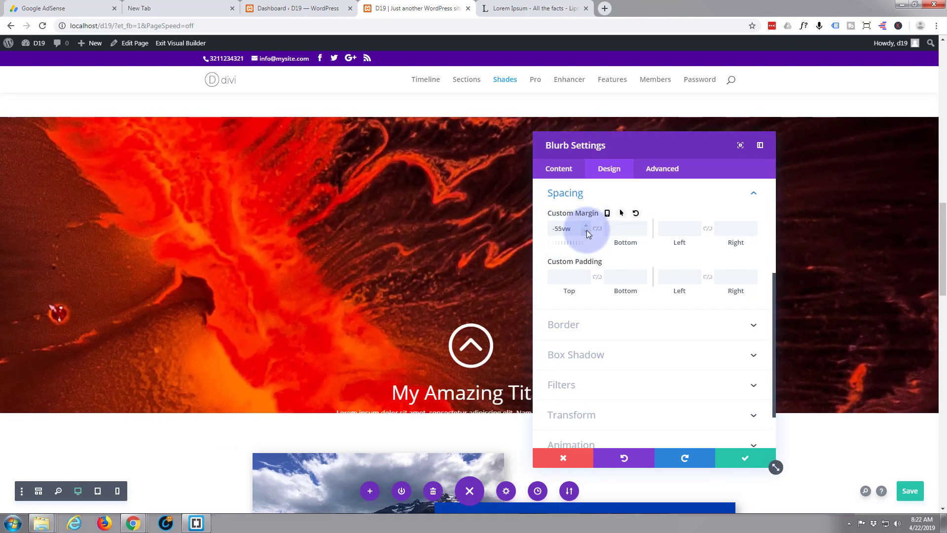
click(587, 230)
click(587, 230)
click(587, 230)
click(587, 230)
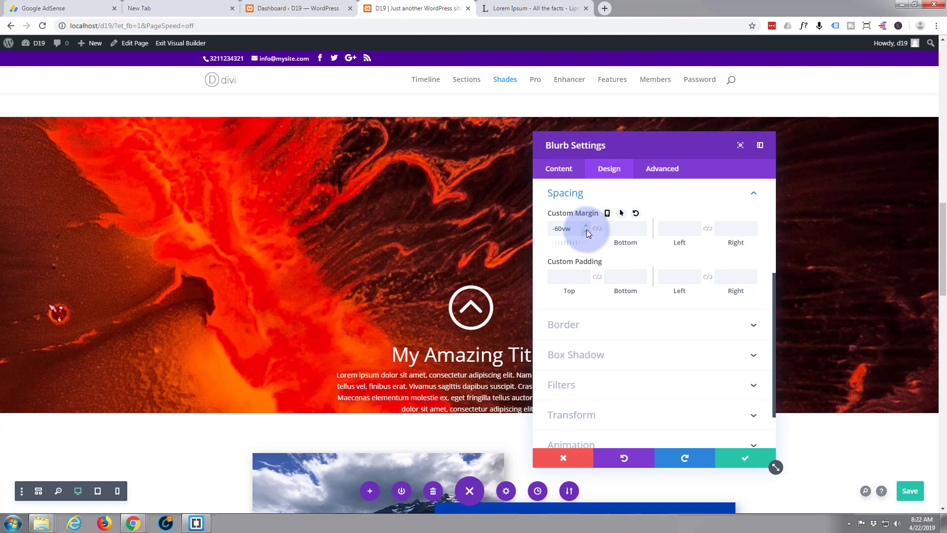
click(587, 231)
click(587, 231)
click(587, 230)
click(587, 230)
click(587, 231)
click(587, 230)
click(587, 231)
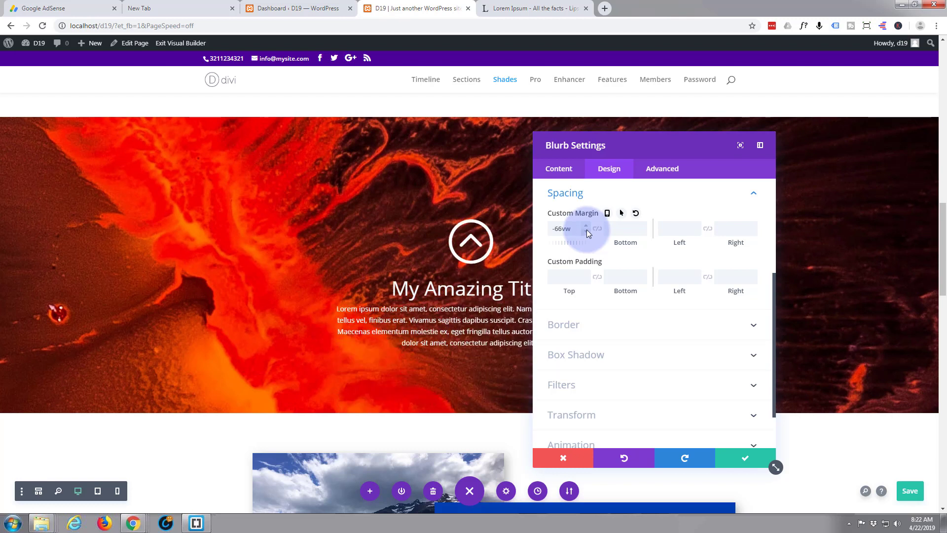
click(587, 231)
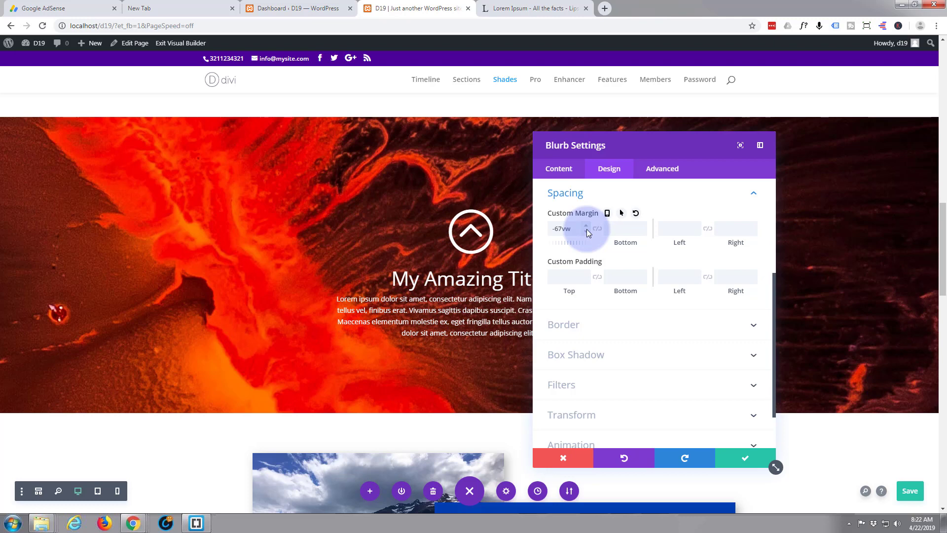
click(587, 230)
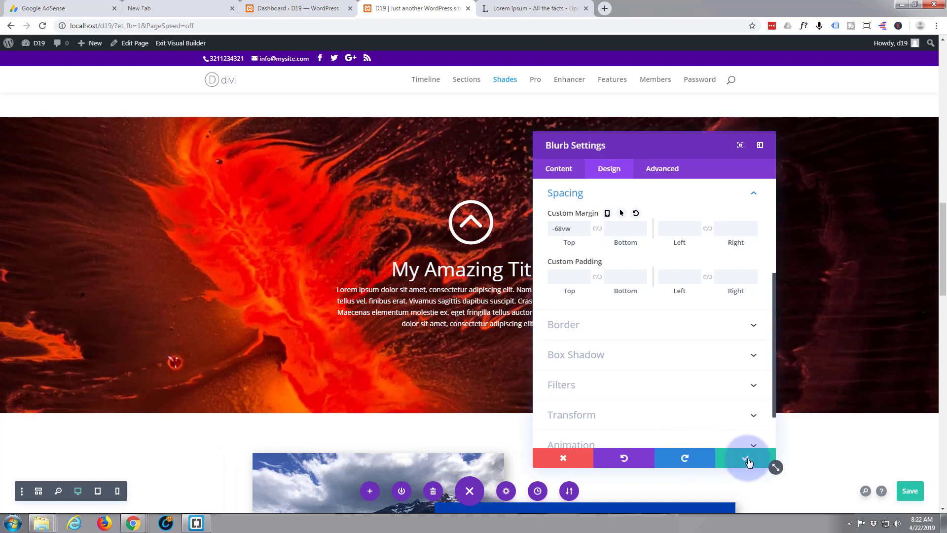
click(747, 460)
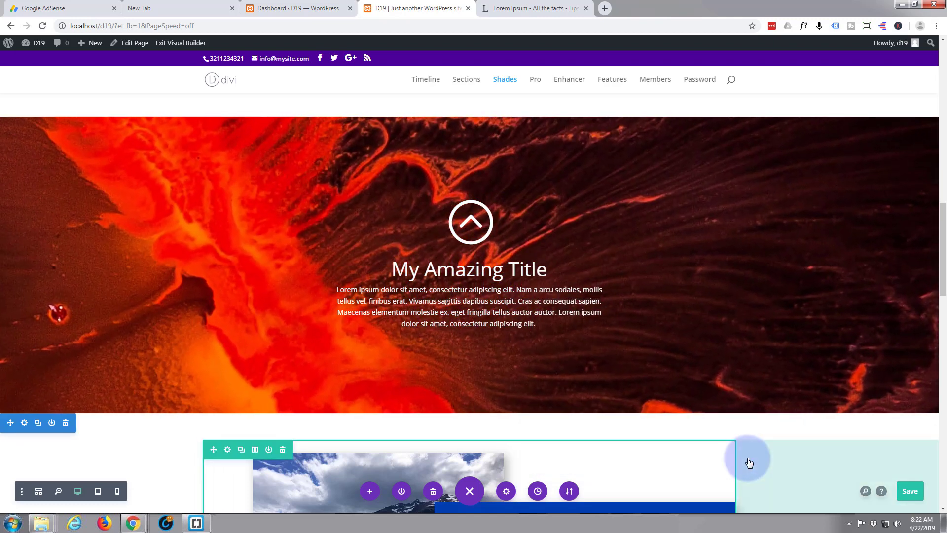
Step: Save the page, exit the Visual Builder, and scroll the live page to the lava section
click(913, 494)
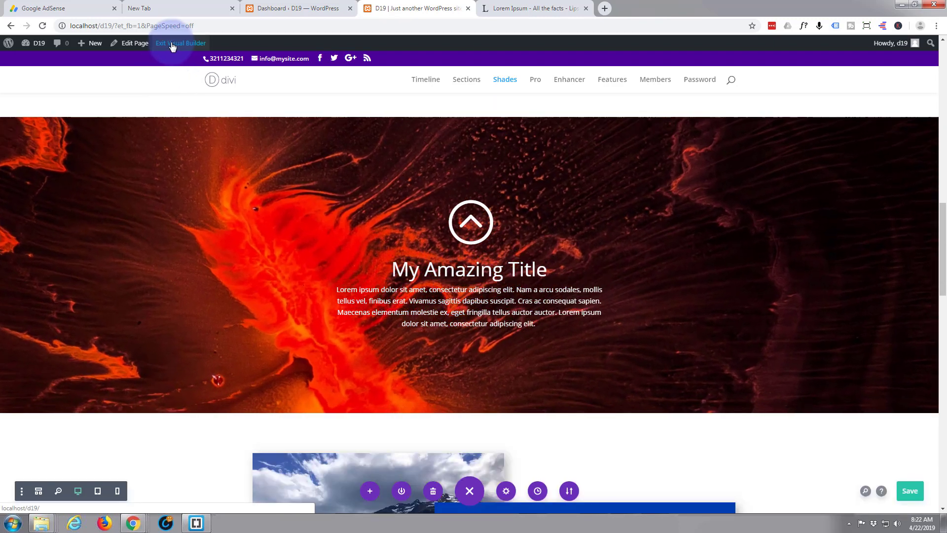
click(172, 43)
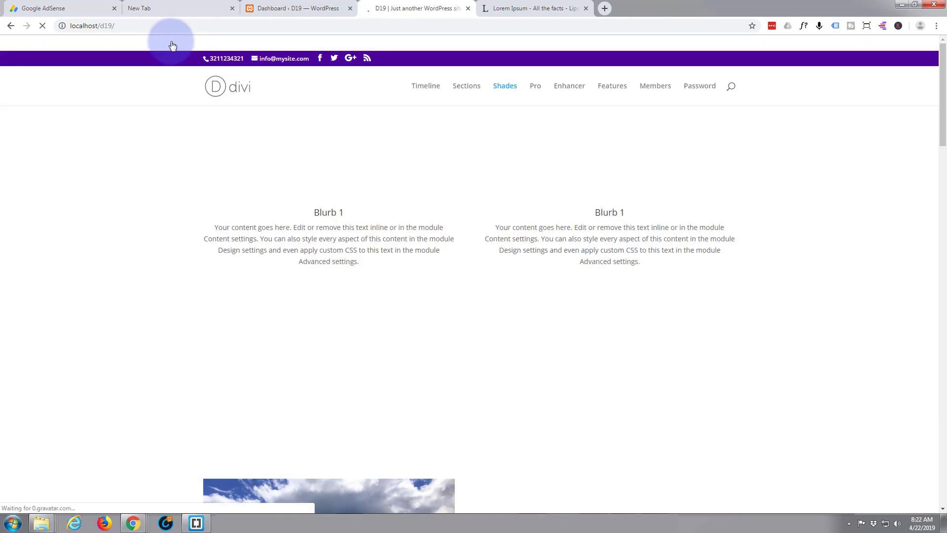
scroll(162, 199, down, 3)
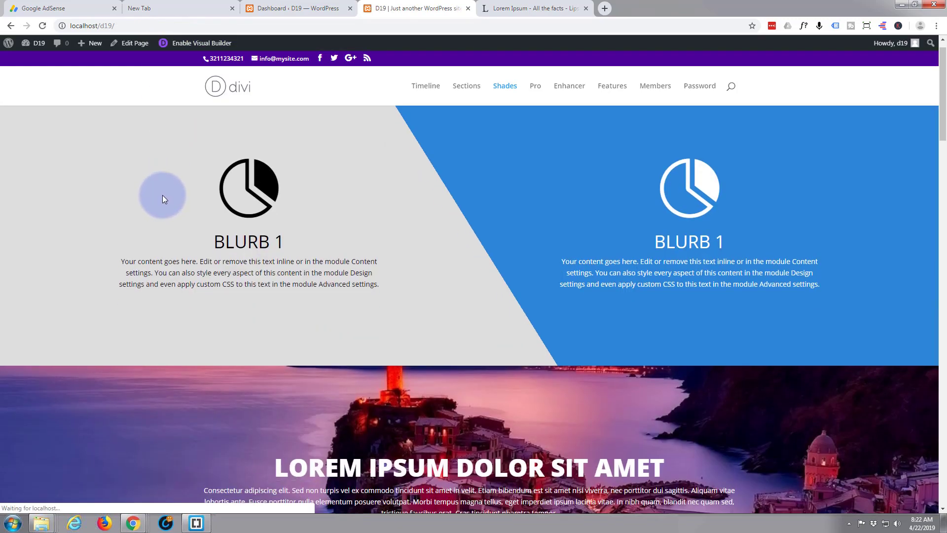
scroll(164, 195, down, 9)
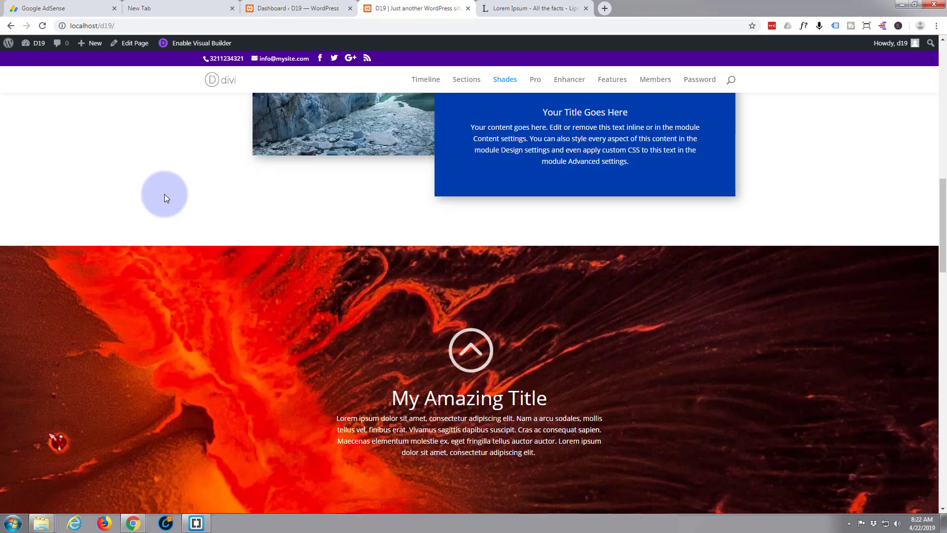
scroll(132, 128, down, 2)
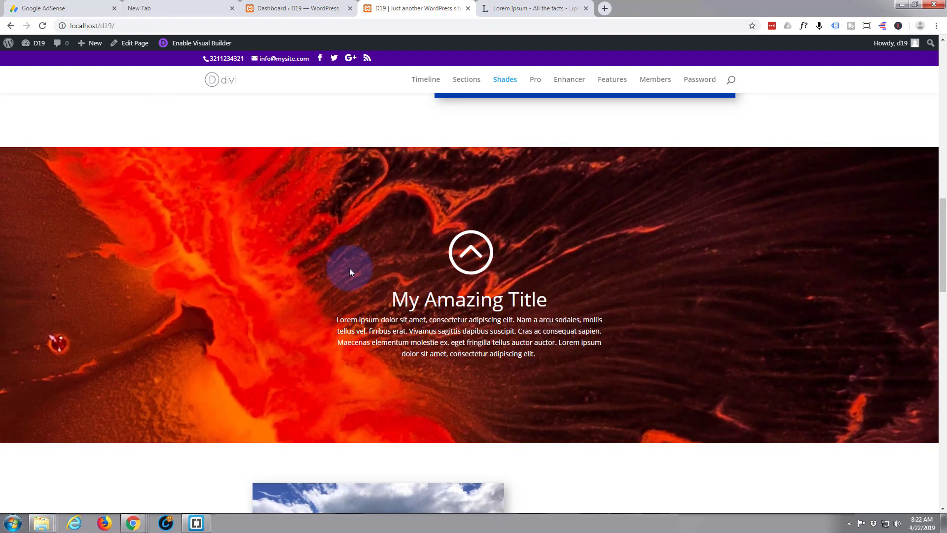
scroll(596, 292, down, 3)
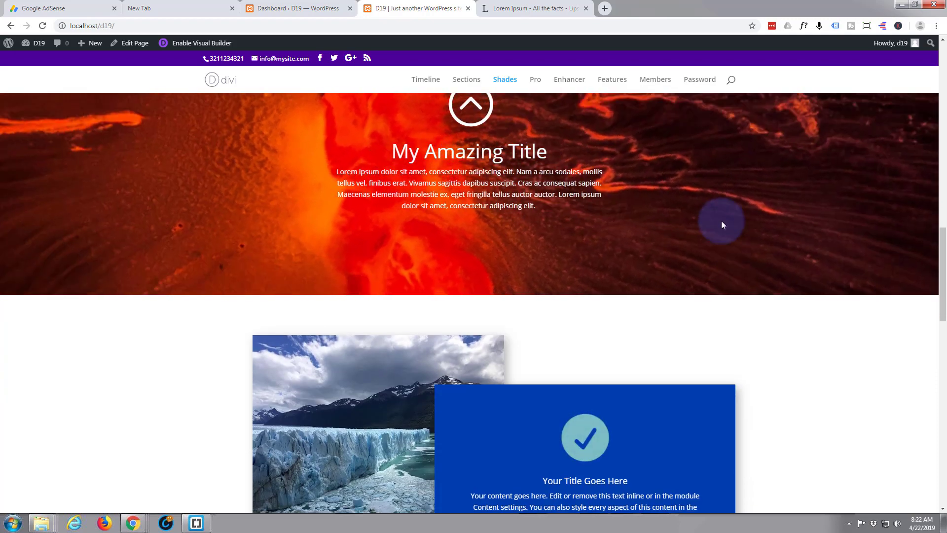
scroll(722, 223, up, 3)
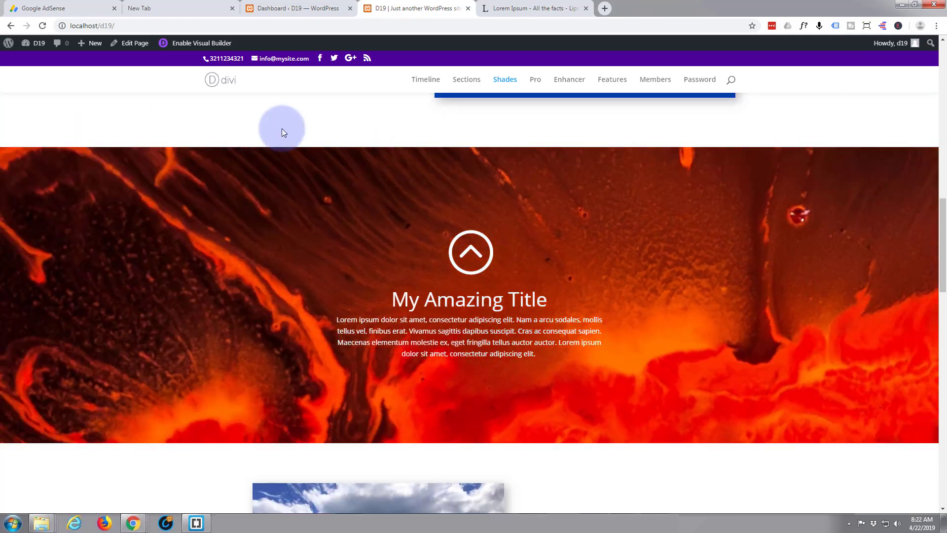